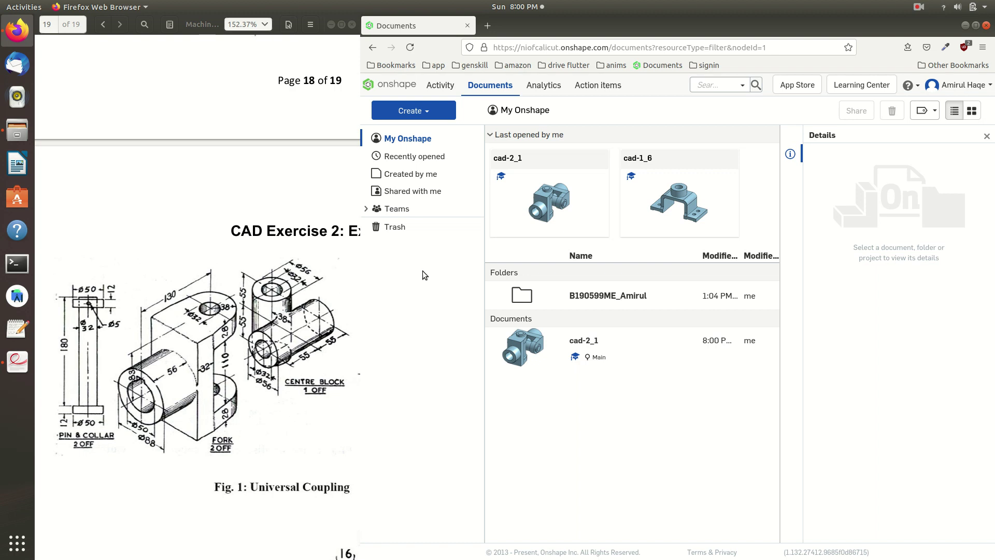
Open the cad-2_1 document and orbit the coupling assembly, ending in the top view.
{"action": "left_click", "coordinate": [584, 340]}
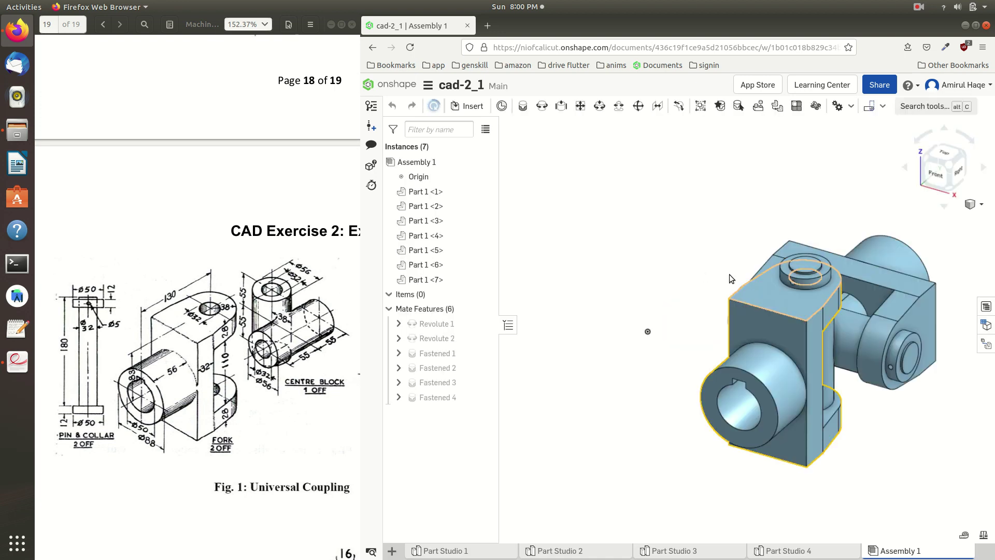
{"action": "mouse_move", "coordinate": [720, 238]}
{"action": "right_mouse_down"}
{"action": "mouse_move", "coordinate": [744, 269]}
{"action": "mouse_move", "coordinate": [715, 254]}
{"action": "right_mouse_up"}
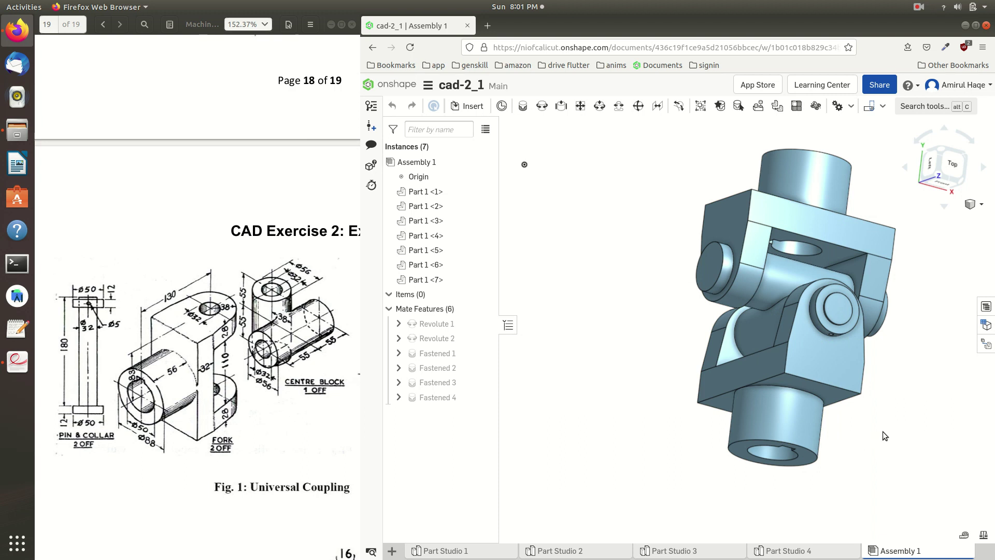
{"action": "right_click_drag", "start_coordinate": [883, 432], "coordinate": [815, 438]}
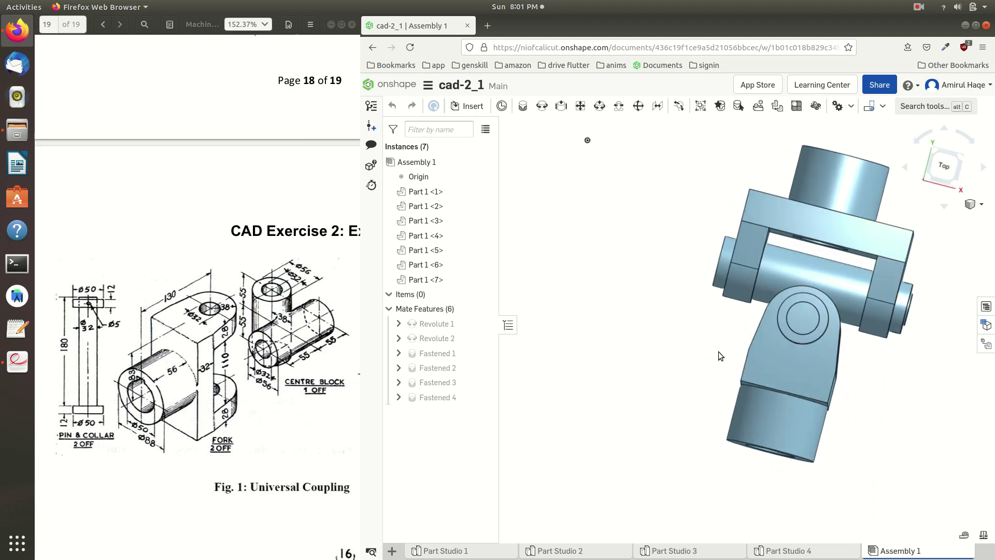
{"action": "left_click", "coordinate": [934, 170]}
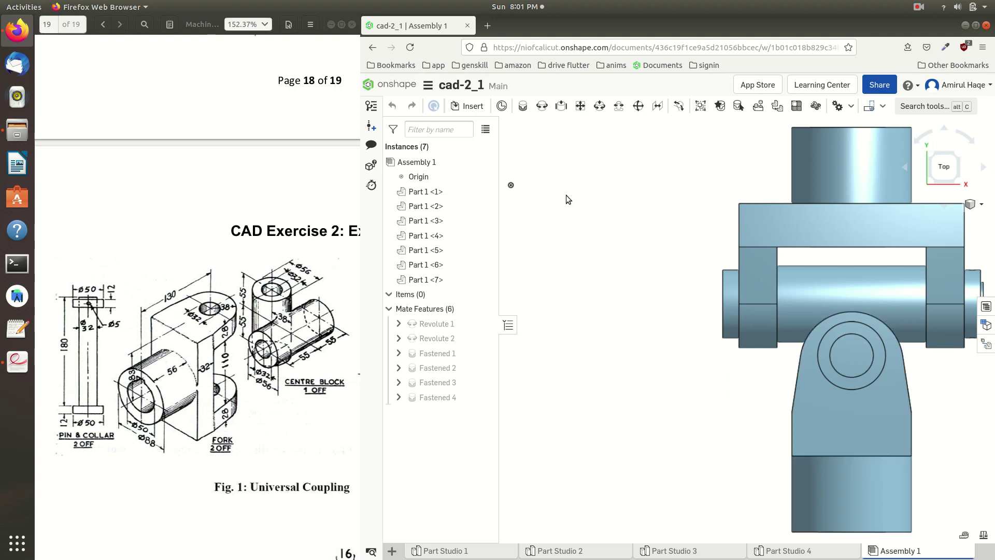
From the documents list, create a new document named 'cad-2_1 drawing'.
{"action": "left_click", "coordinate": [390, 85]}
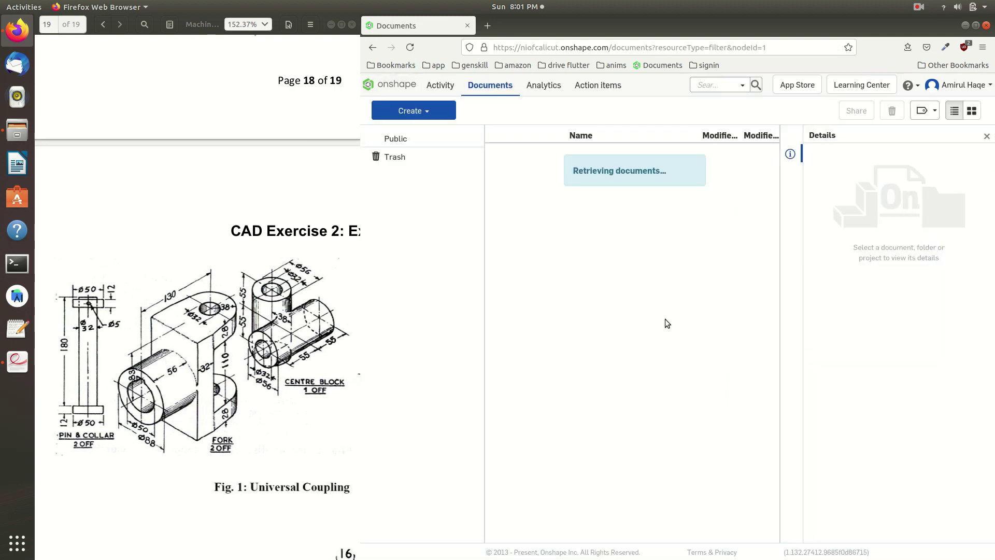
{"action": "left_click", "coordinate": [413, 111]}
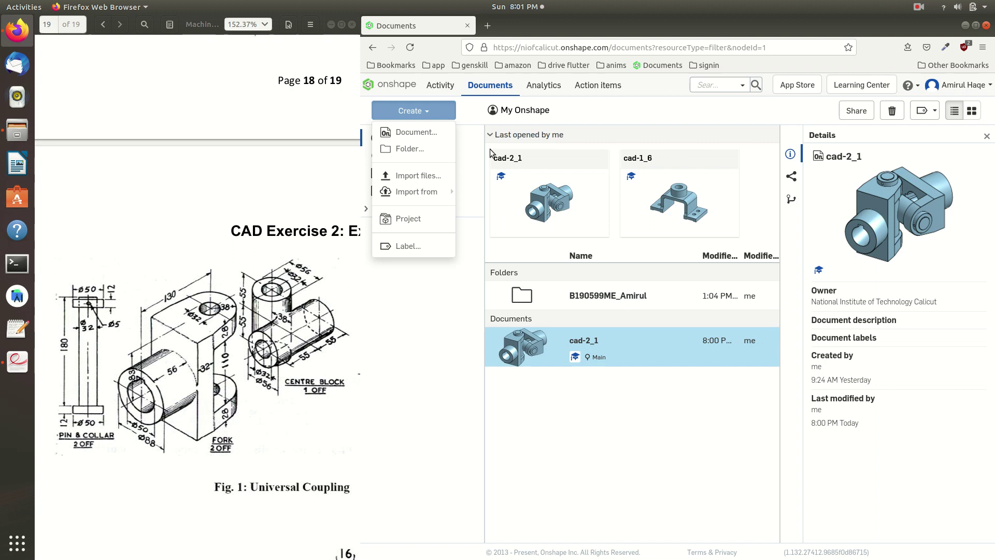
{"action": "left_click", "coordinate": [414, 133]}
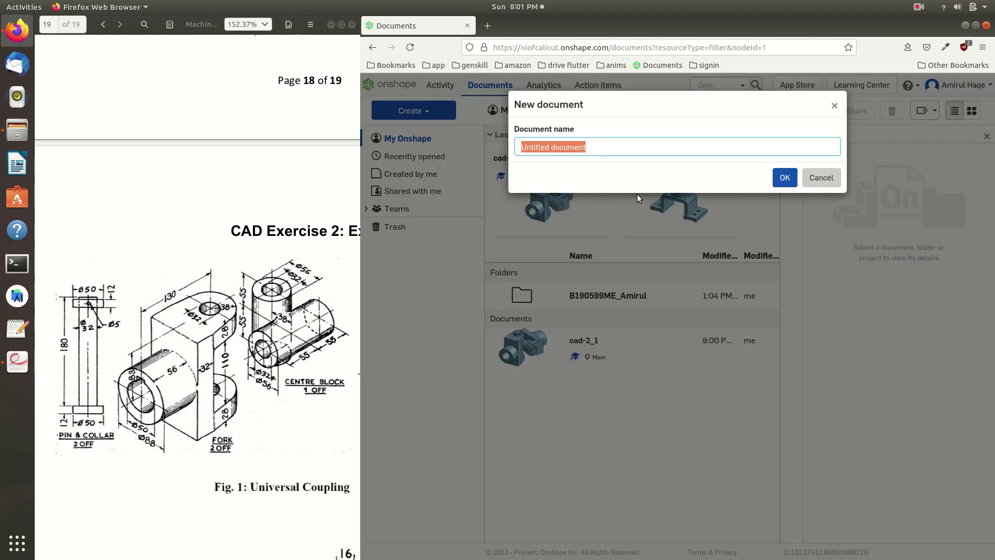
{"action": "type", "text": "cad"}
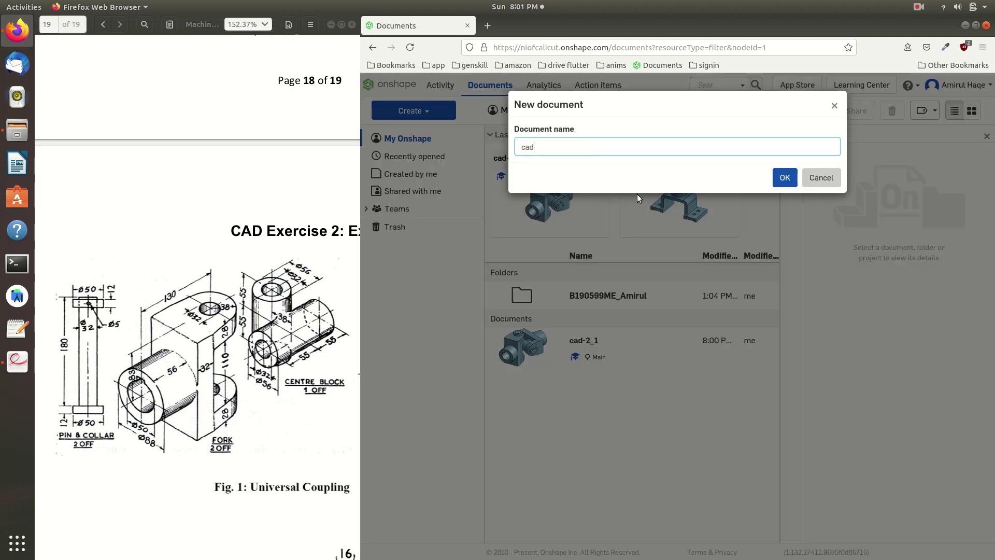
{"action": "type", "text": "-2_1 drawing"}
{"action": "left_click", "coordinate": [784, 177]}
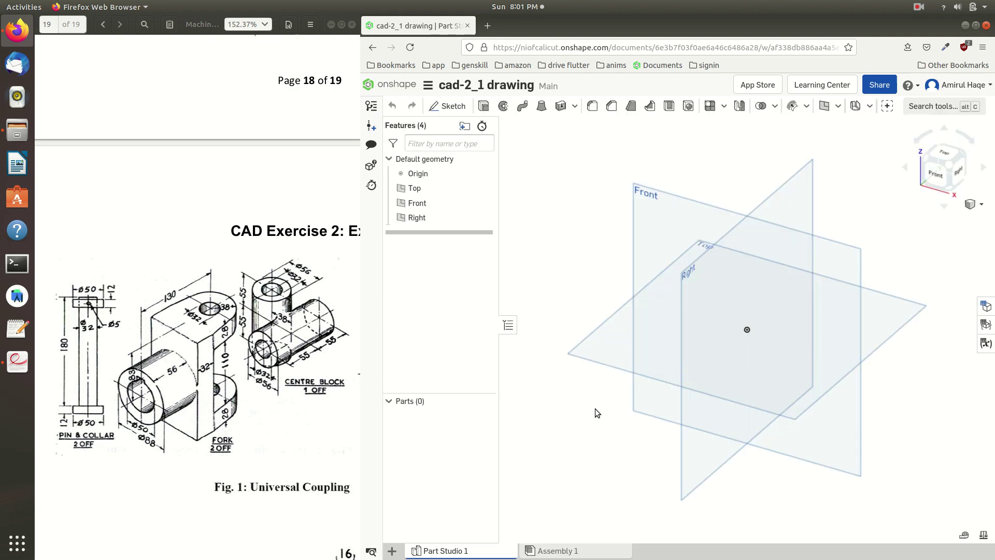
Add Drawing 1 from Onshape's ANSI_A_MM template with no views.
{"action": "left_click", "coordinate": [391, 550]}
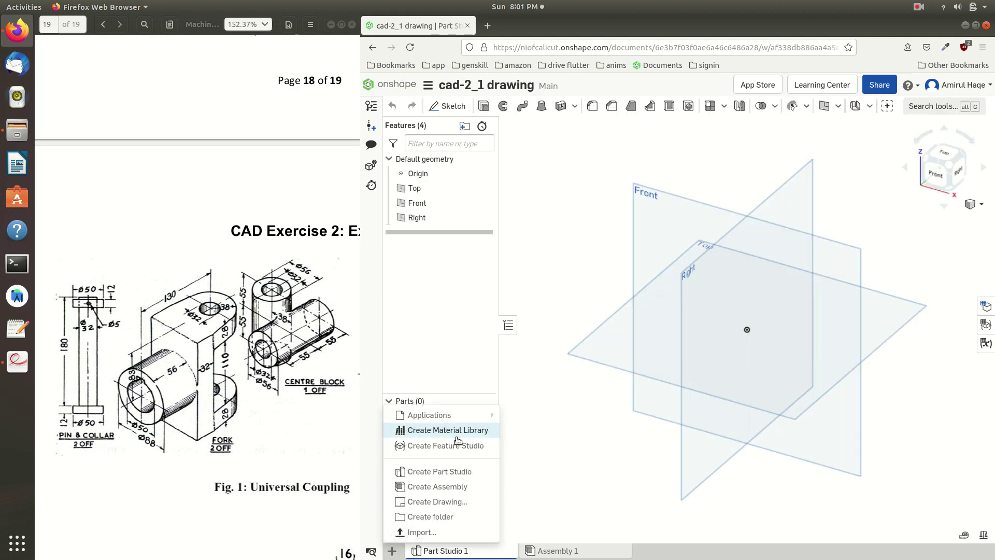
{"action": "left_click", "coordinate": [451, 501]}
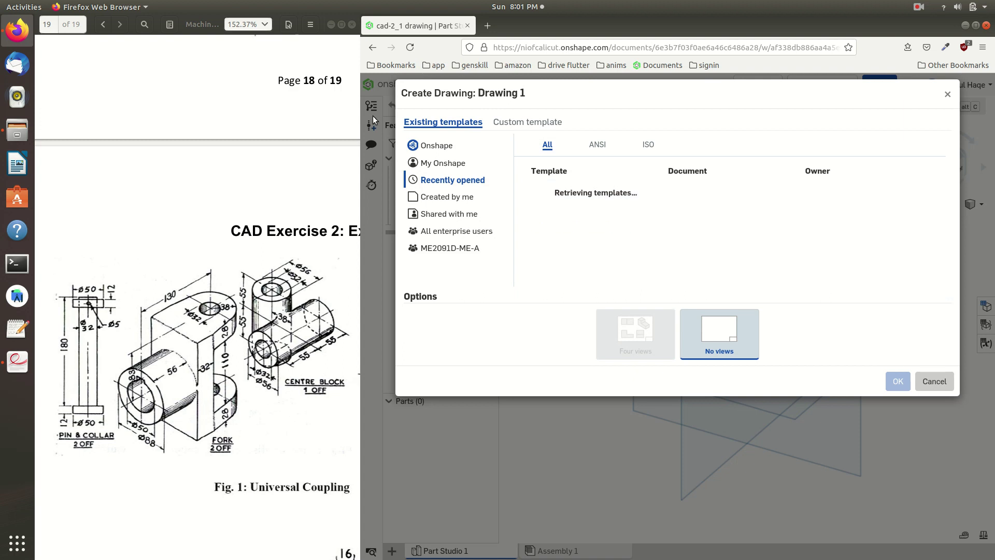
{"action": "left_click", "coordinate": [435, 145]}
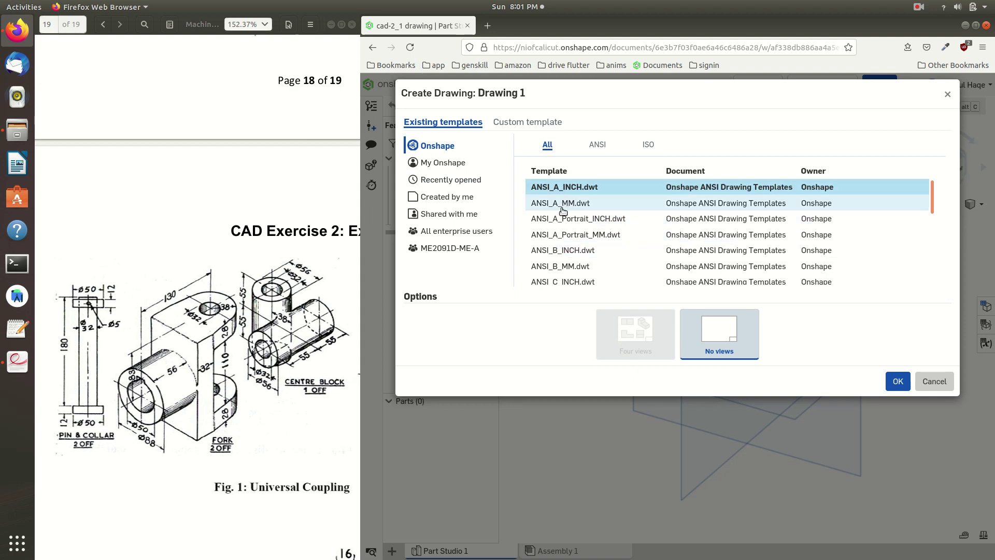
{"action": "left_click", "coordinate": [586, 208]}
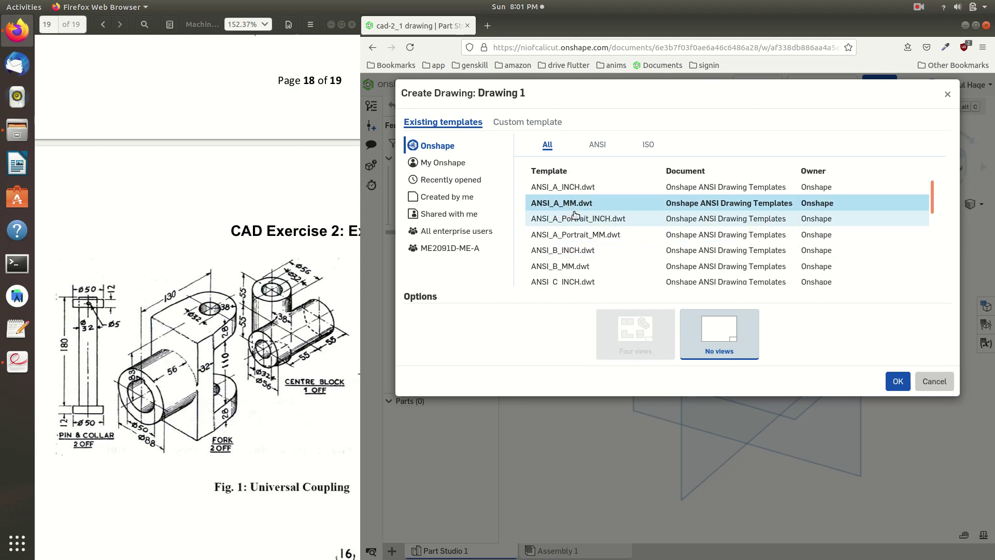
{"action": "left_click", "coordinate": [887, 380]}
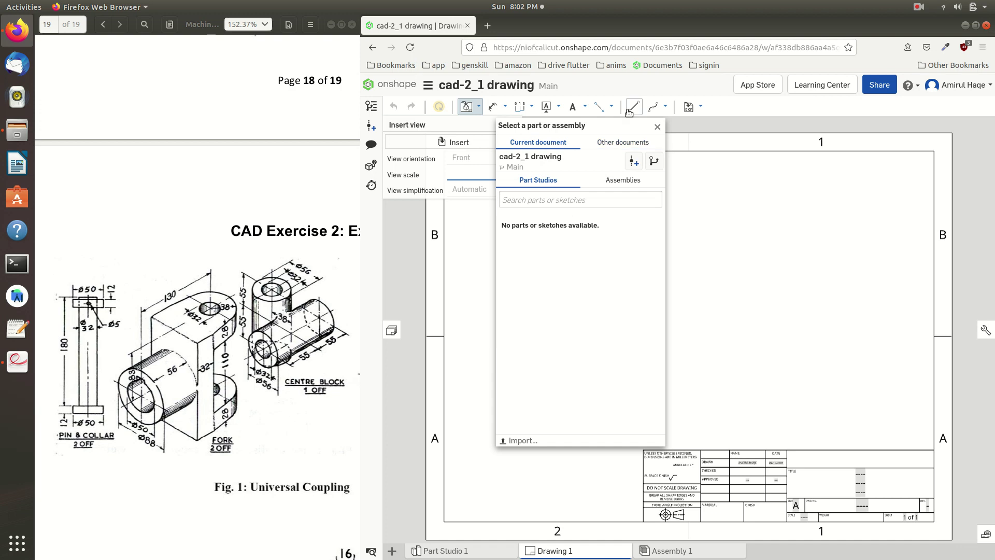
Browse My Onshape to cad-2_1's assemblies and create version V3 of that document.
{"action": "left_click", "coordinate": [622, 148]}
{"action": "left_click", "coordinate": [544, 185]}
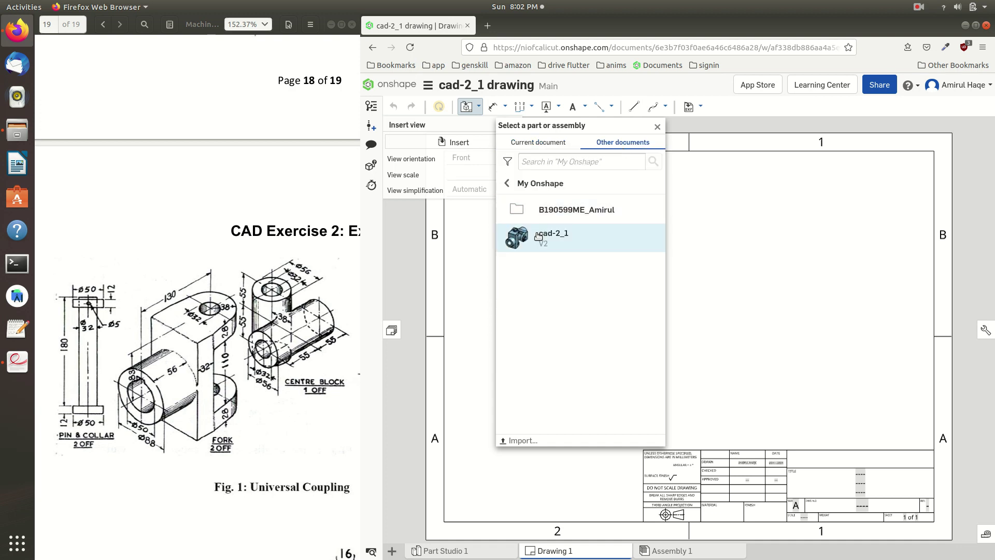
{"action": "left_click", "coordinate": [580, 239]}
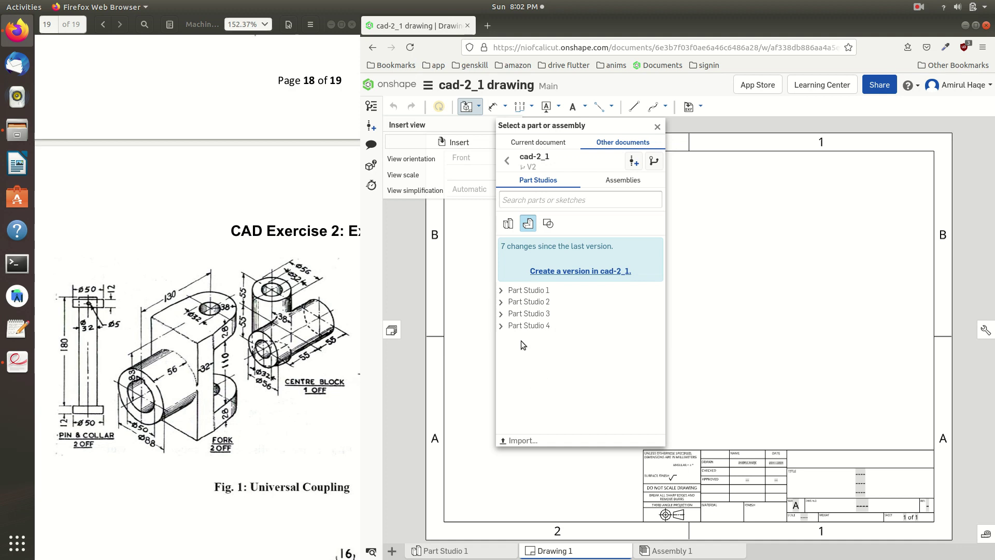
{"action": "left_click", "coordinate": [623, 185]}
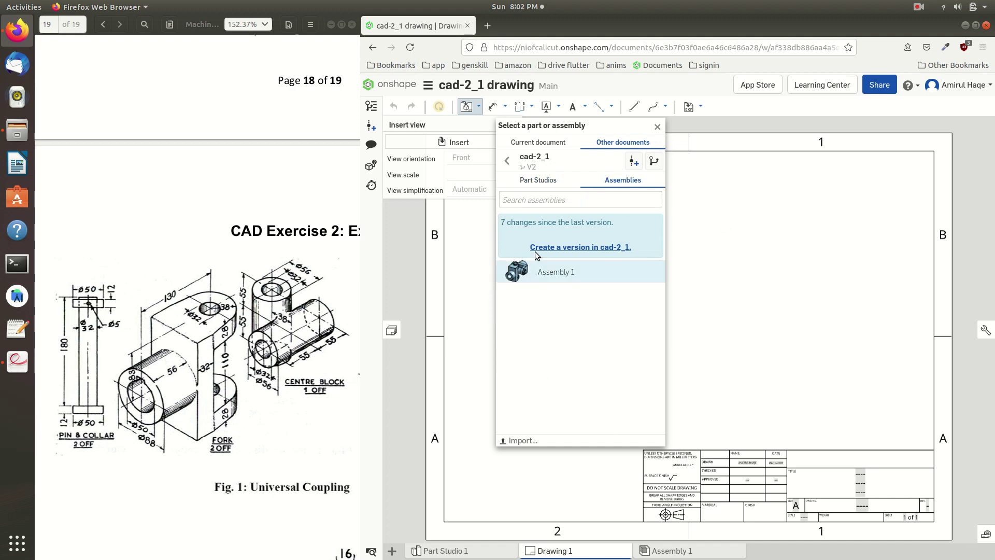
{"action": "left_click", "coordinate": [587, 247]}
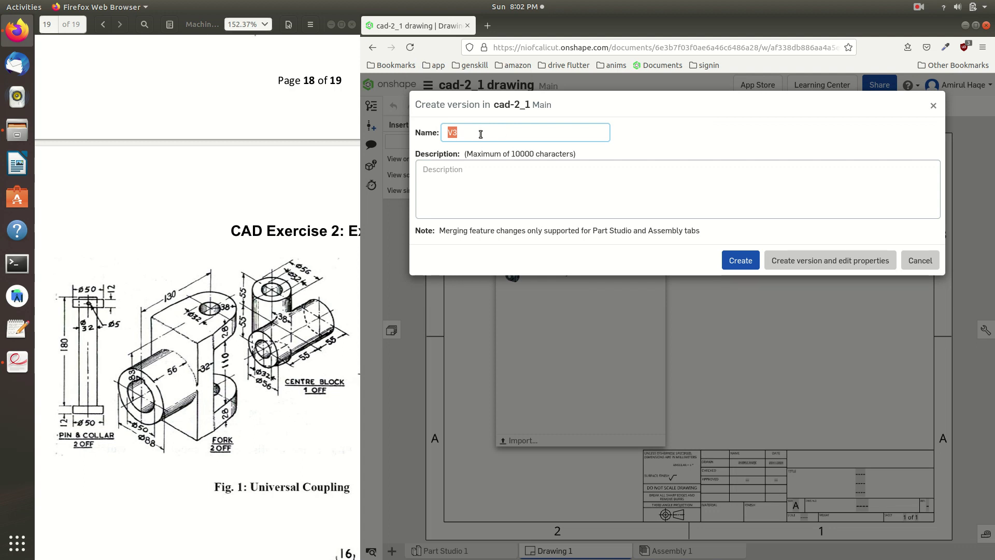
{"action": "left_click", "coordinate": [481, 134]}
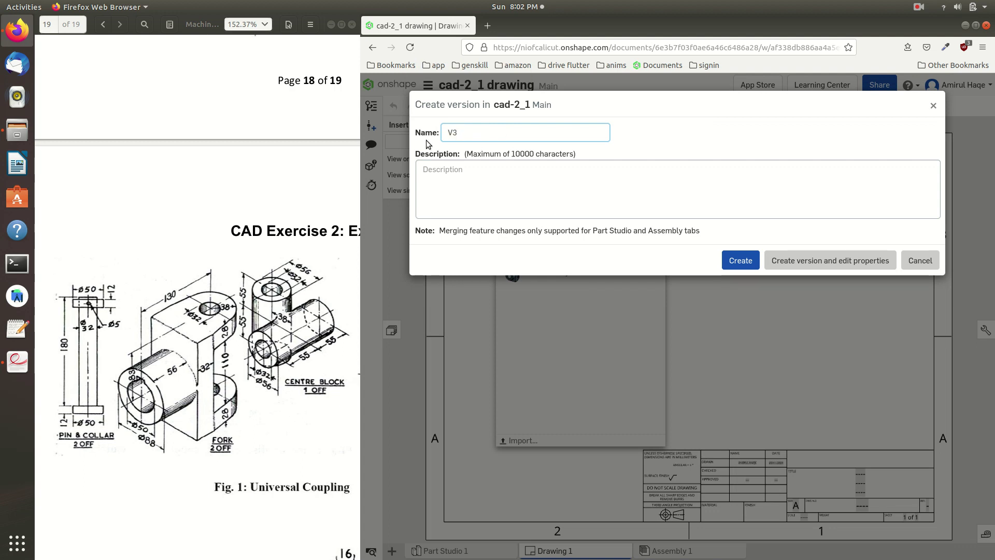
{"action": "left_click", "coordinate": [746, 262]}
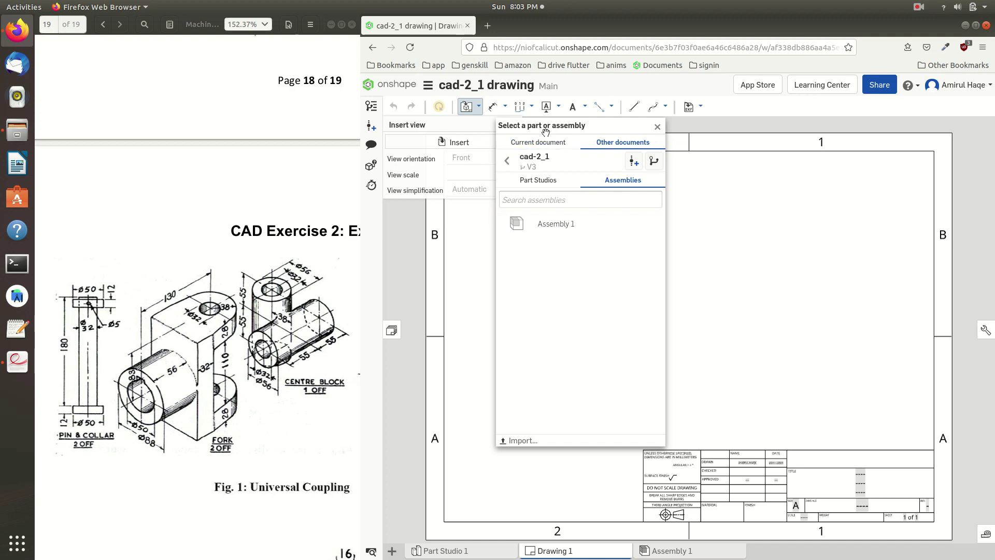
Choose Assembly 1 and place its Right-orientation view at 1:4 in the sheet's upper left.
{"action": "left_click_drag", "start_coordinate": [540, 127], "coordinate": [871, 222]}
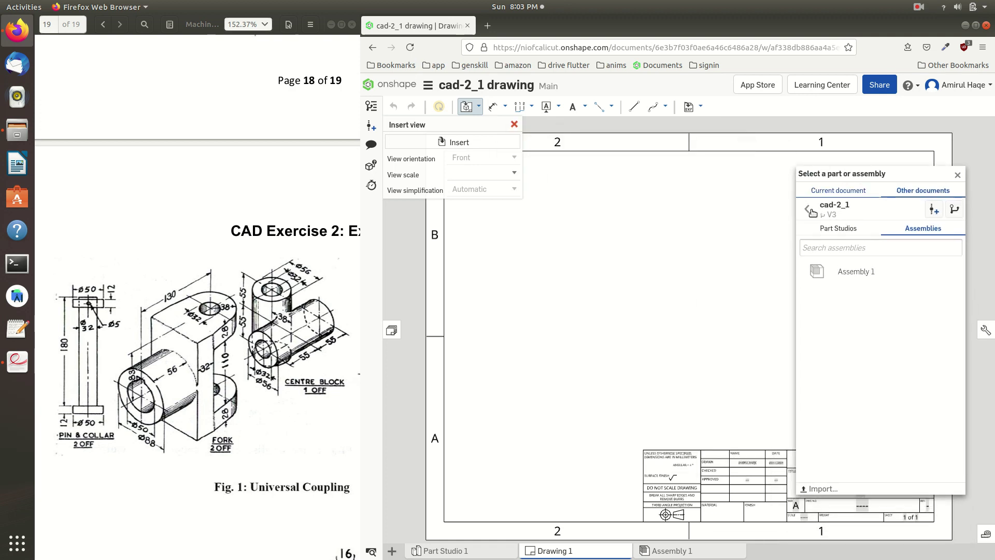
{"action": "left_click", "coordinate": [943, 5]}
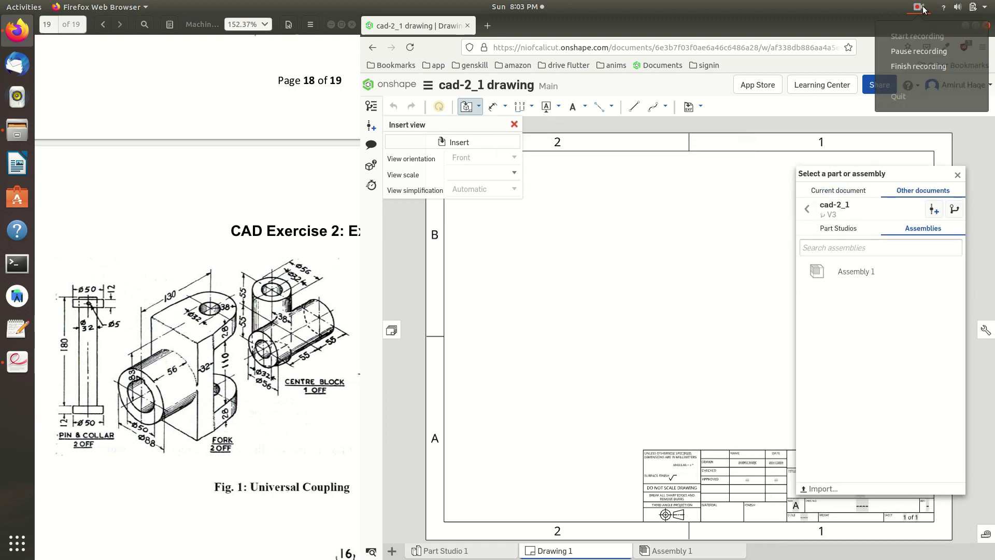
{"action": "left_click", "coordinate": [912, 53]}
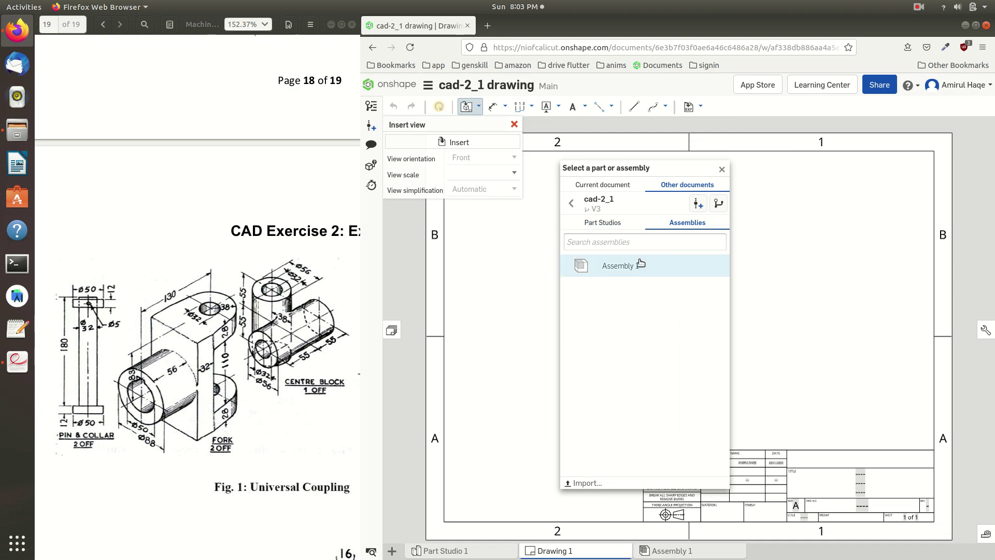
{"action": "left_click", "coordinate": [610, 227]}
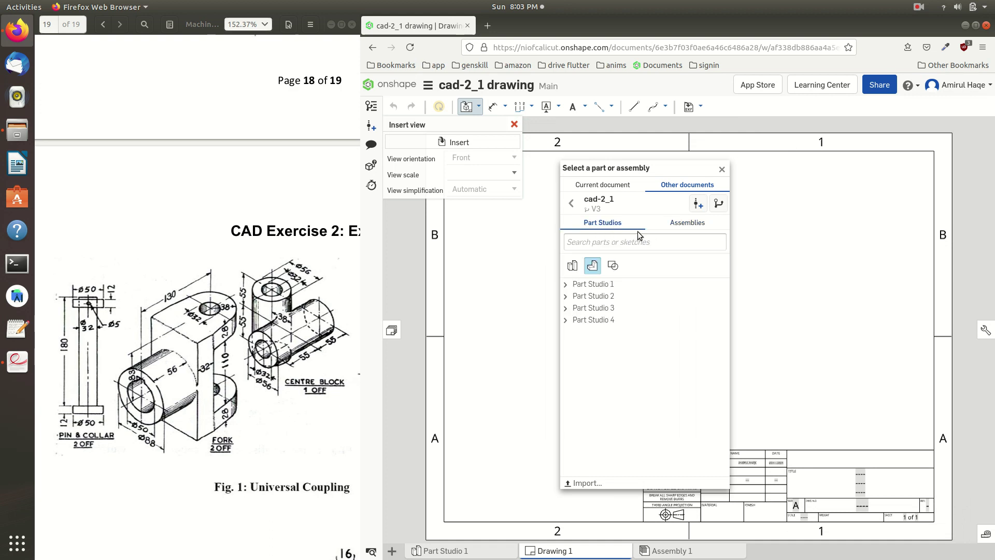
{"action": "left_click", "coordinate": [655, 228]}
{"action": "left_click", "coordinate": [636, 264]}
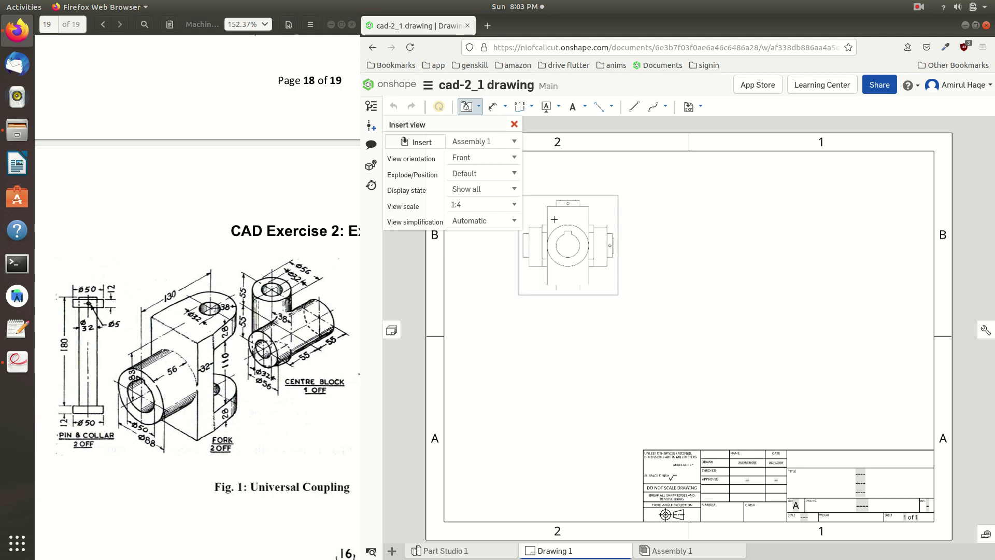
{"action": "left_click", "coordinate": [500, 157]}
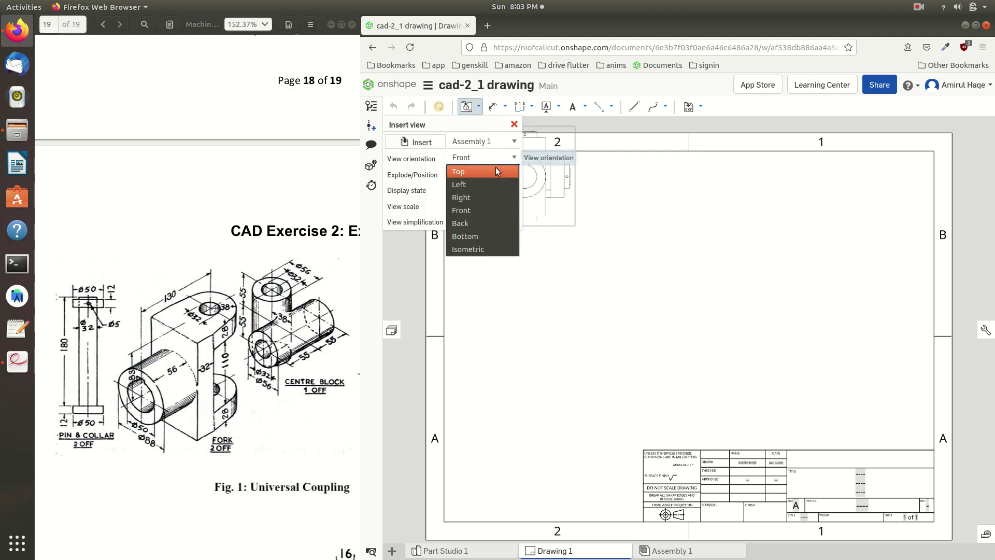
{"action": "left_click", "coordinate": [480, 197]}
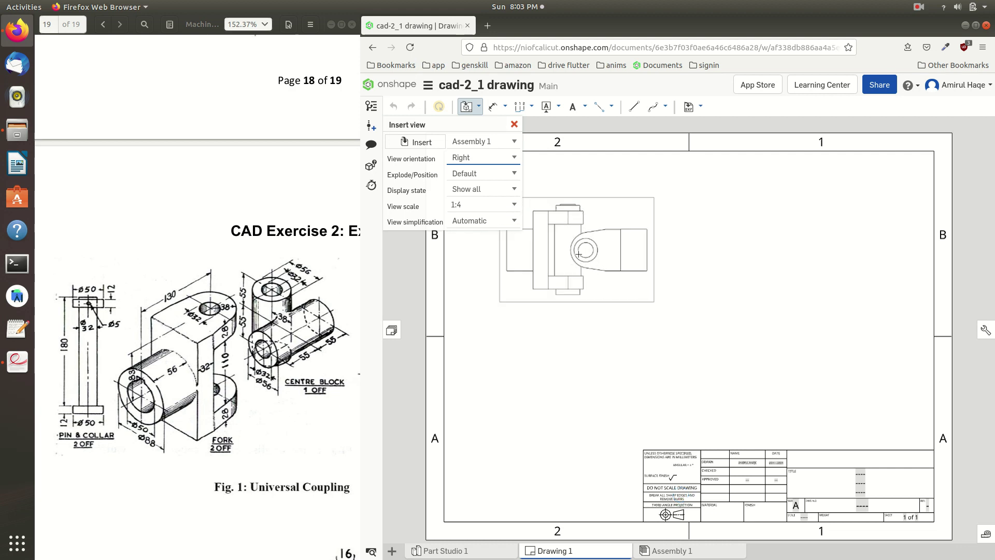
{"action": "left_click", "coordinate": [579, 254]}
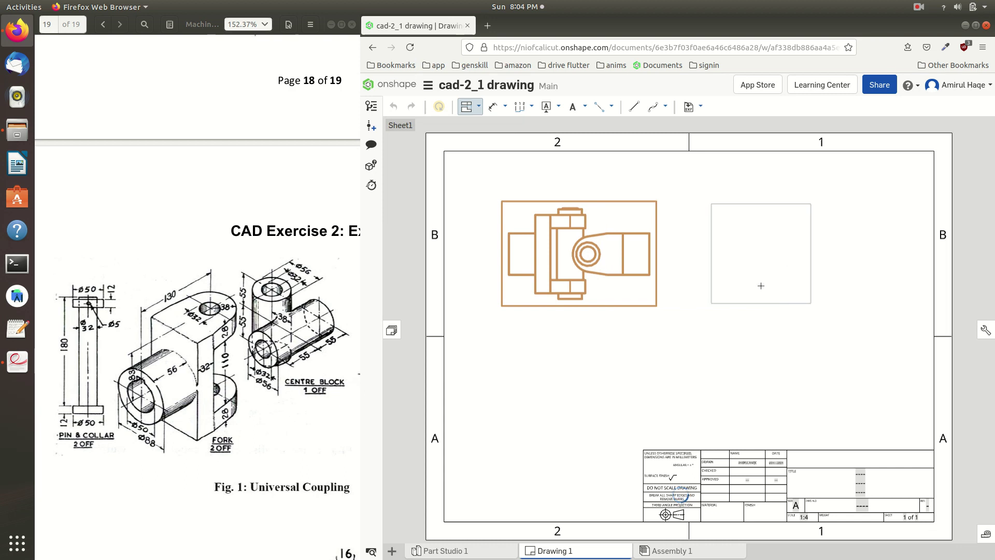
Cut section A-A horizontally through the right view's hole centre and place it below that view.
{"action": "key", "text": "Escape"}
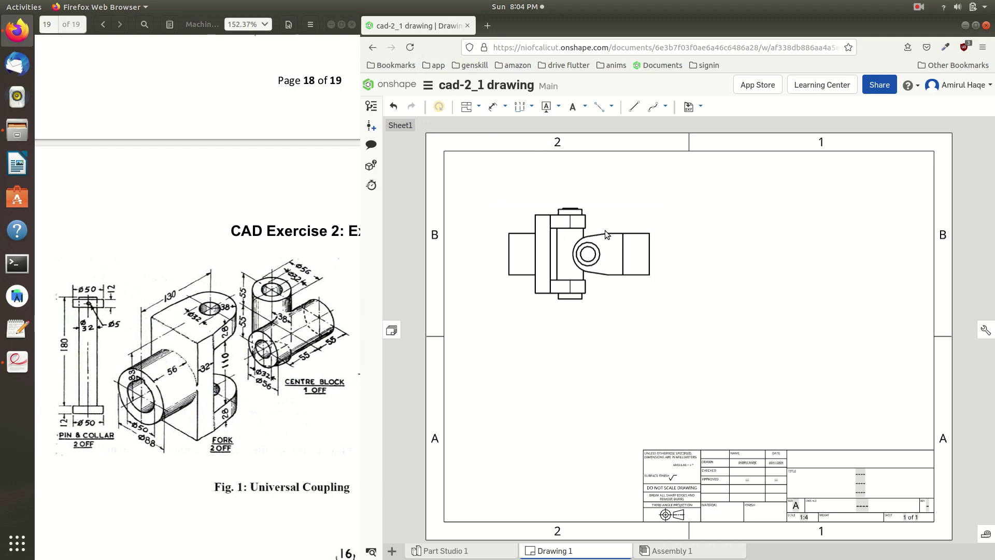
{"action": "left_click", "coordinate": [479, 106]}
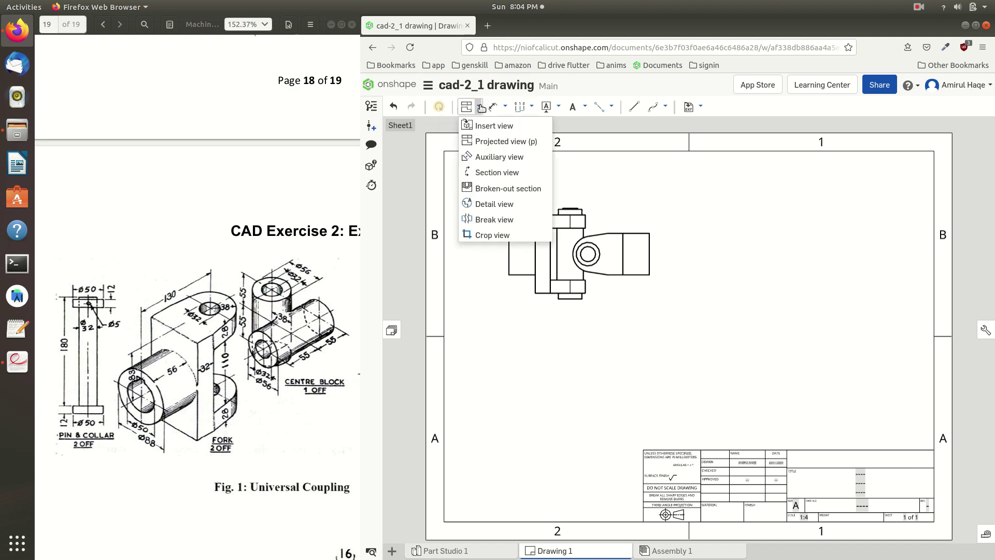
{"action": "left_click", "coordinate": [498, 171]}
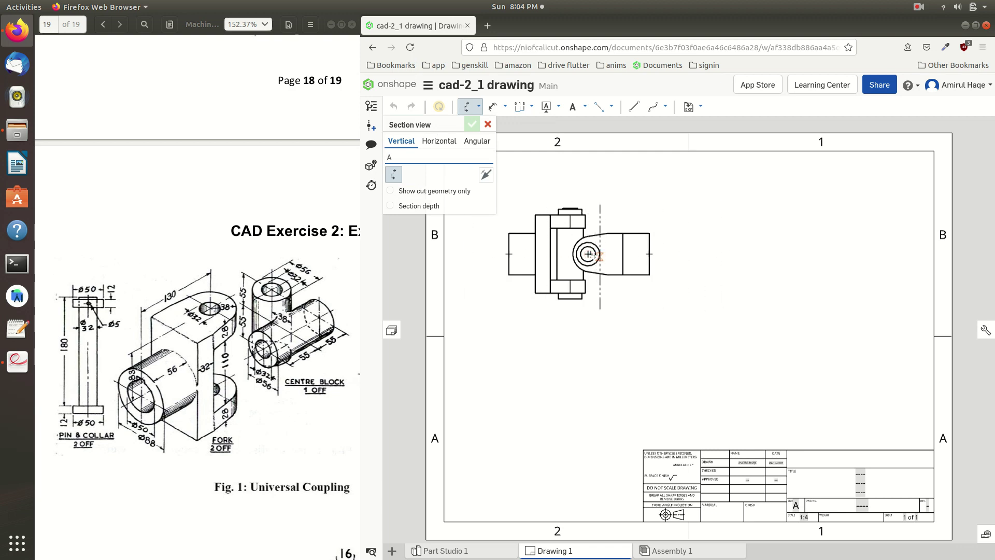
{"action": "left_click", "coordinate": [498, 179]}
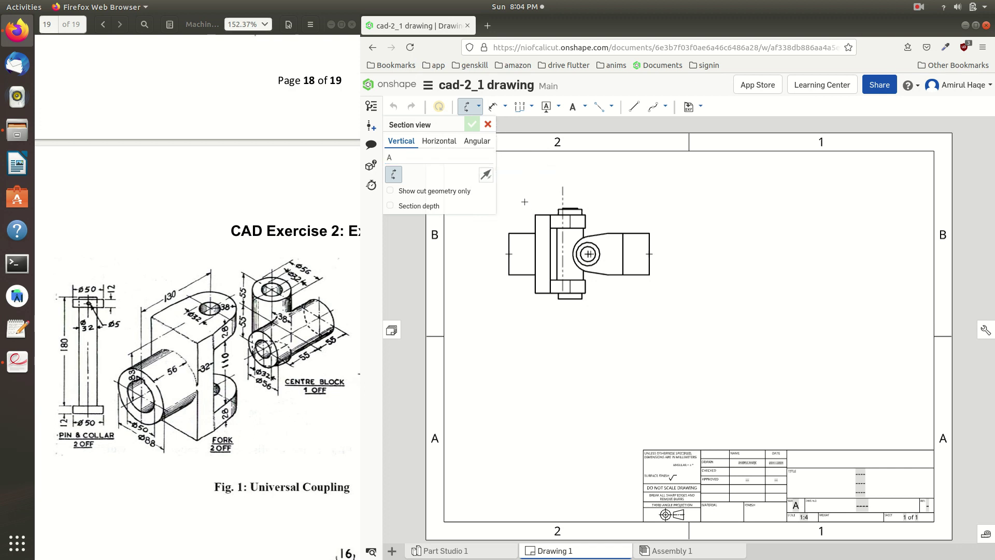
{"action": "left_click", "coordinate": [397, 174]}
{"action": "left_click", "coordinate": [439, 141]}
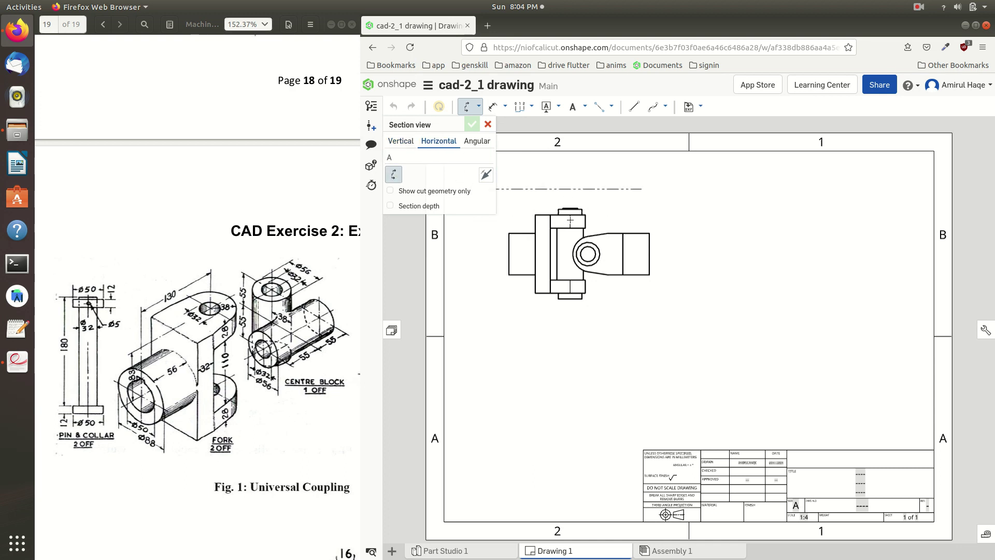
{"action": "left_click", "coordinate": [588, 254]}
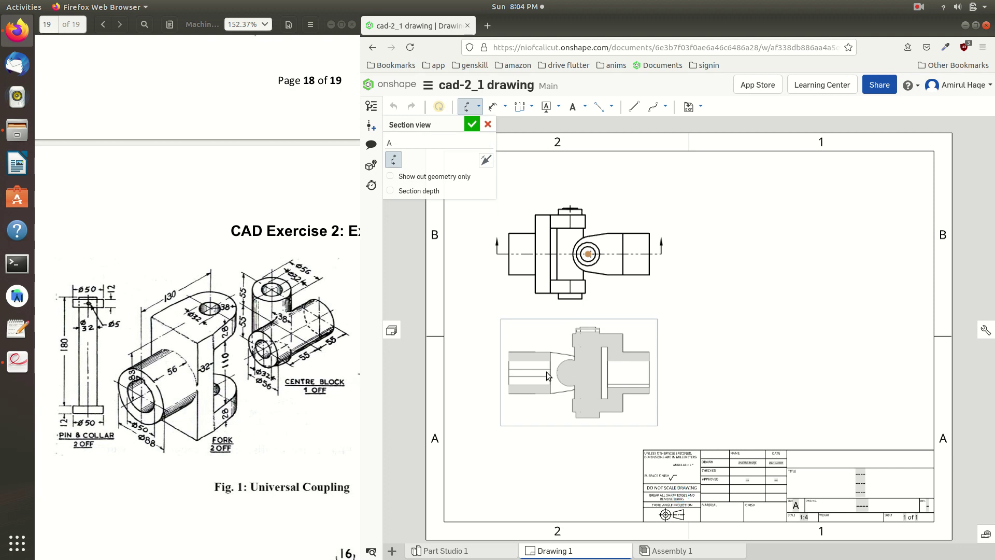
{"action": "left_click", "coordinate": [546, 372]}
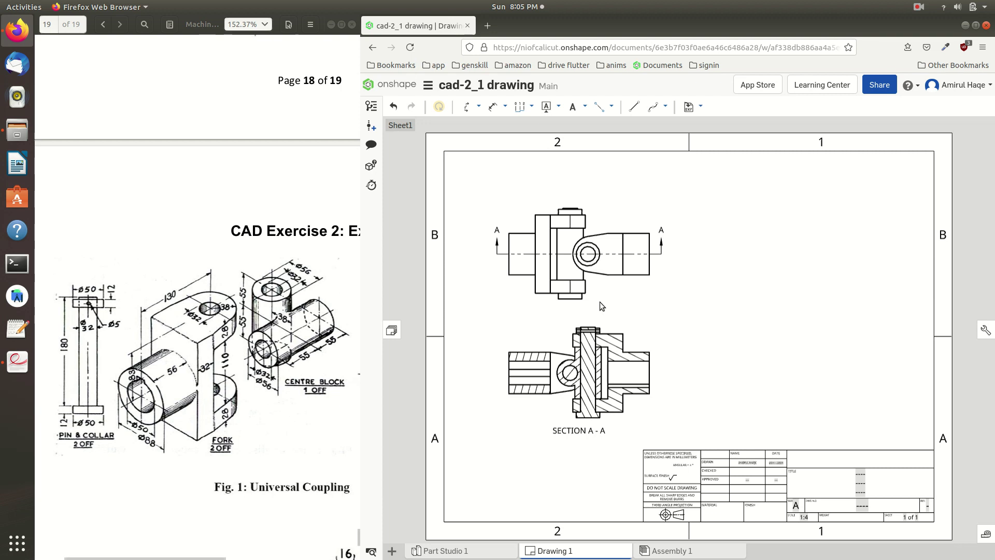
Place a Front view of Assembly 1 at 1:4 in the upper right, beside the right view.
{"action": "left_click", "coordinate": [479, 107]}
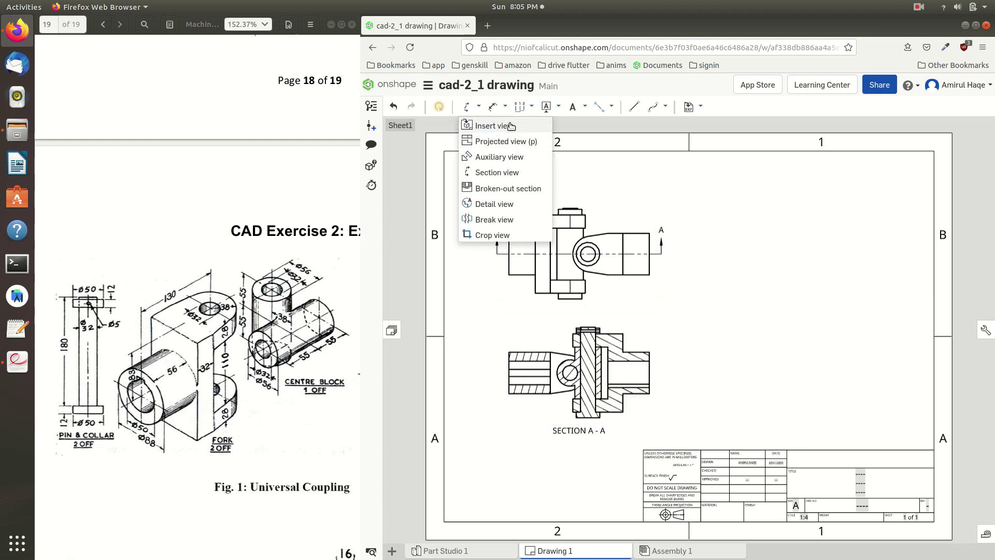
{"action": "left_click", "coordinate": [496, 125]}
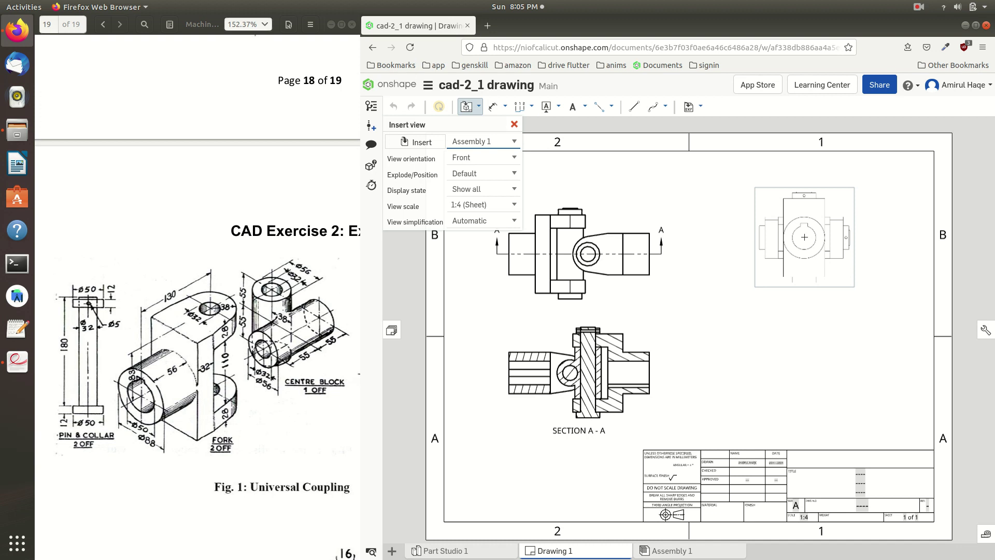
{"action": "left_click", "coordinate": [804, 237]}
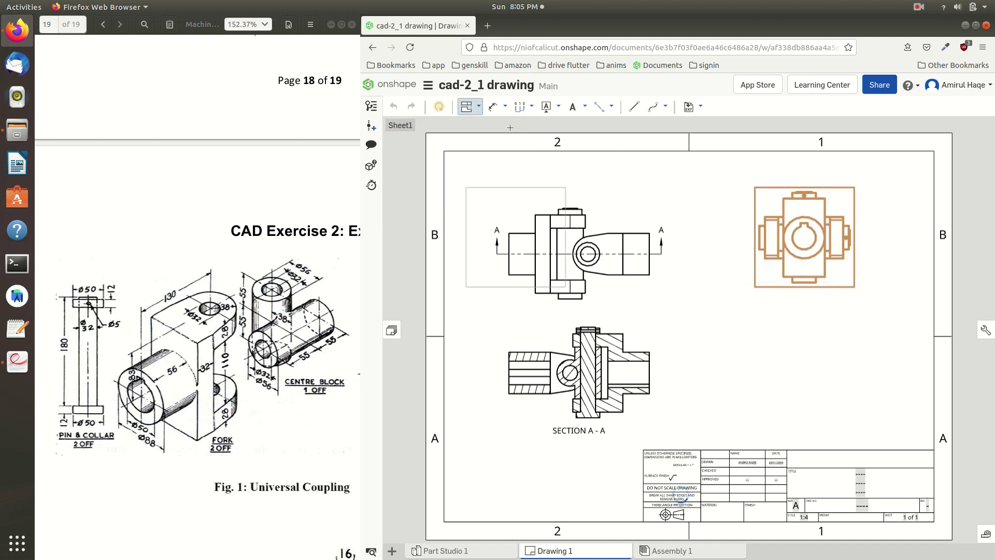
Insert an Isometric-orientation view of the coupling in the sheet's lower right corner.
{"action": "key", "text": "Escape"}
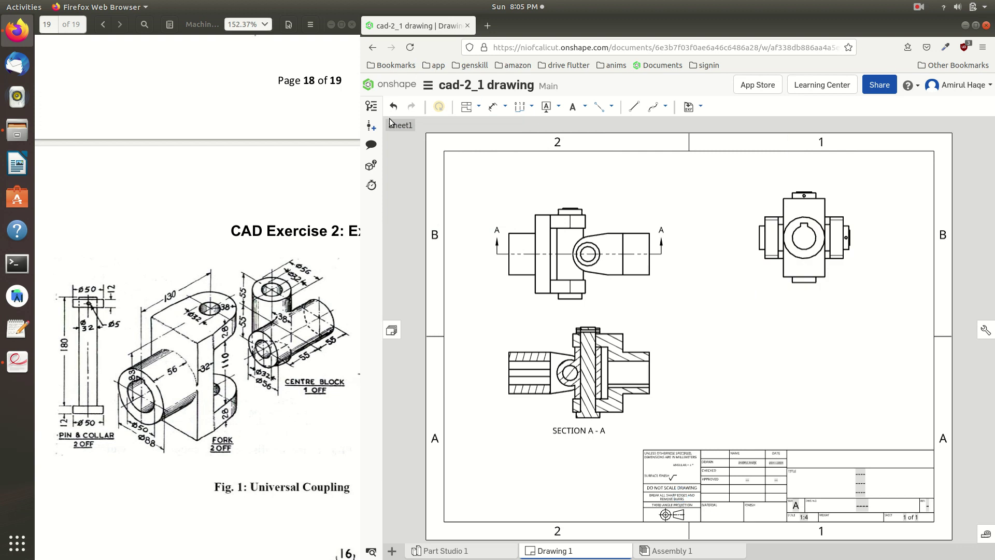
{"action": "left_click", "coordinate": [478, 107]}
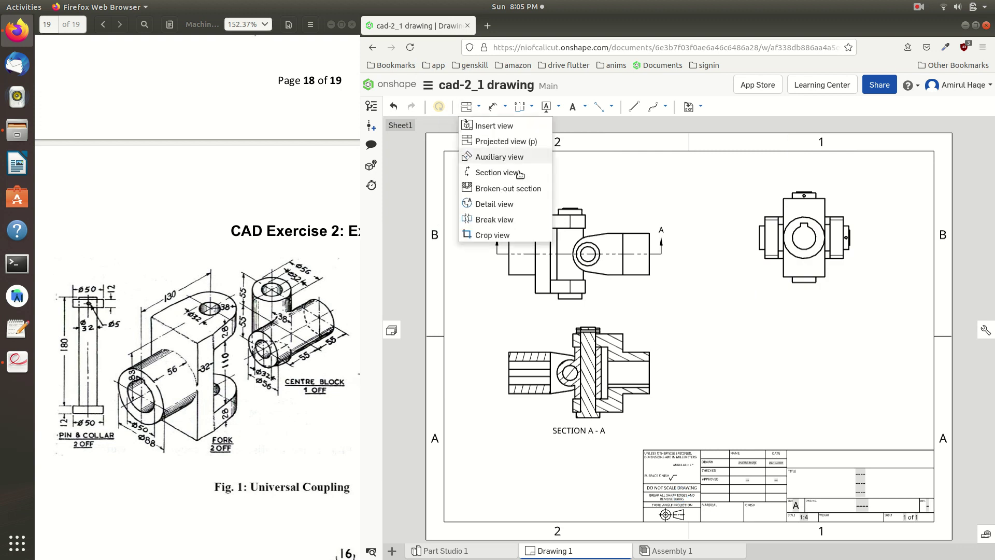
{"action": "left_click", "coordinate": [489, 126]}
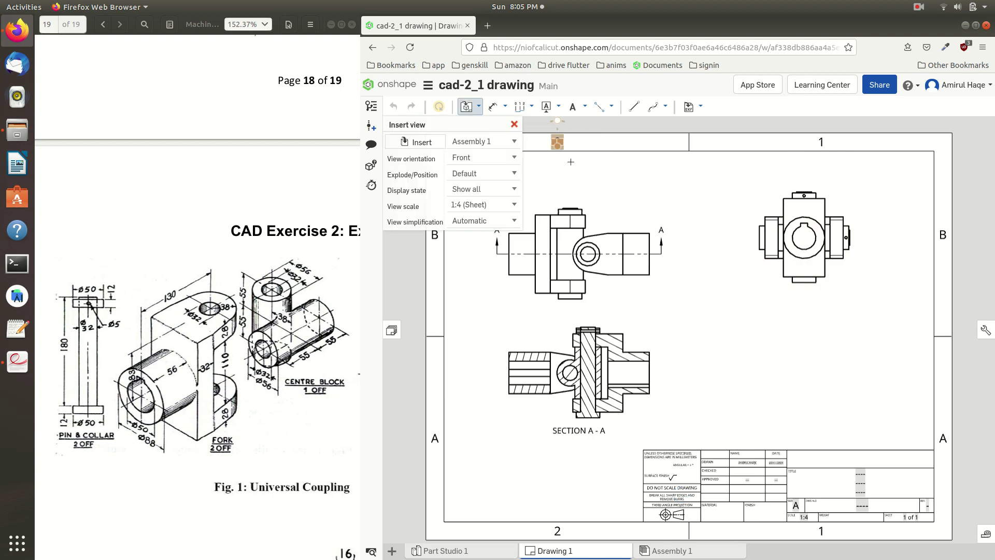
{"action": "left_click", "coordinate": [490, 156]}
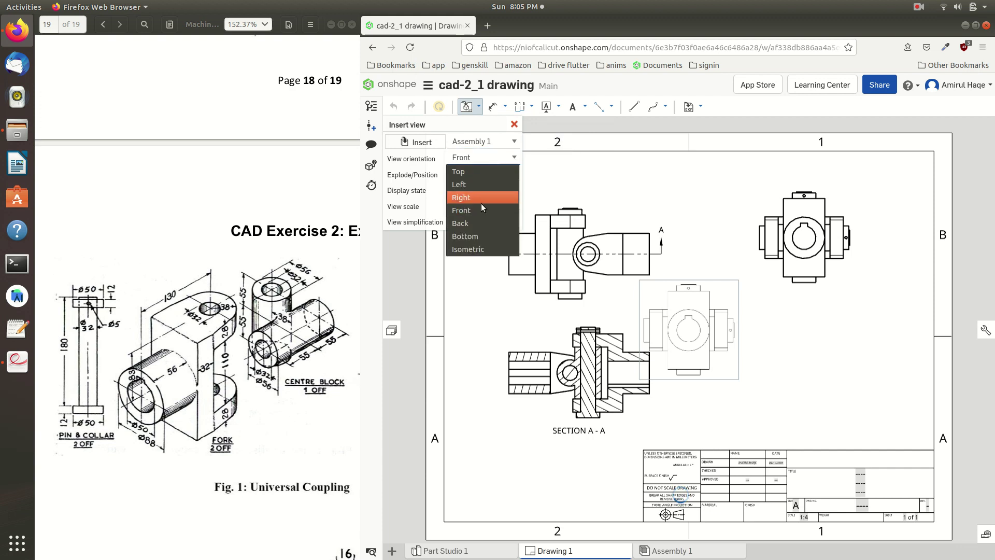
{"action": "left_click", "coordinate": [474, 250]}
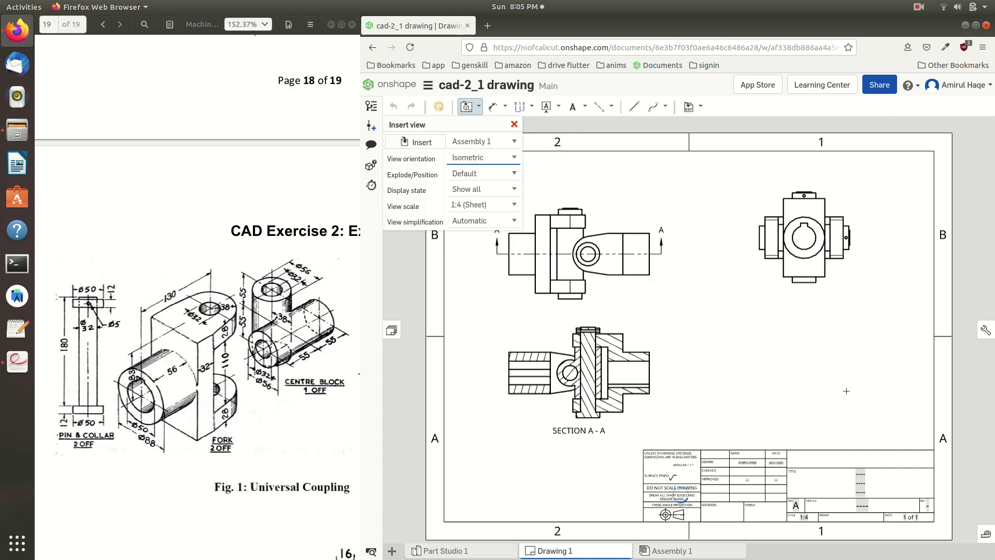
{"action": "left_click", "coordinate": [803, 356]}
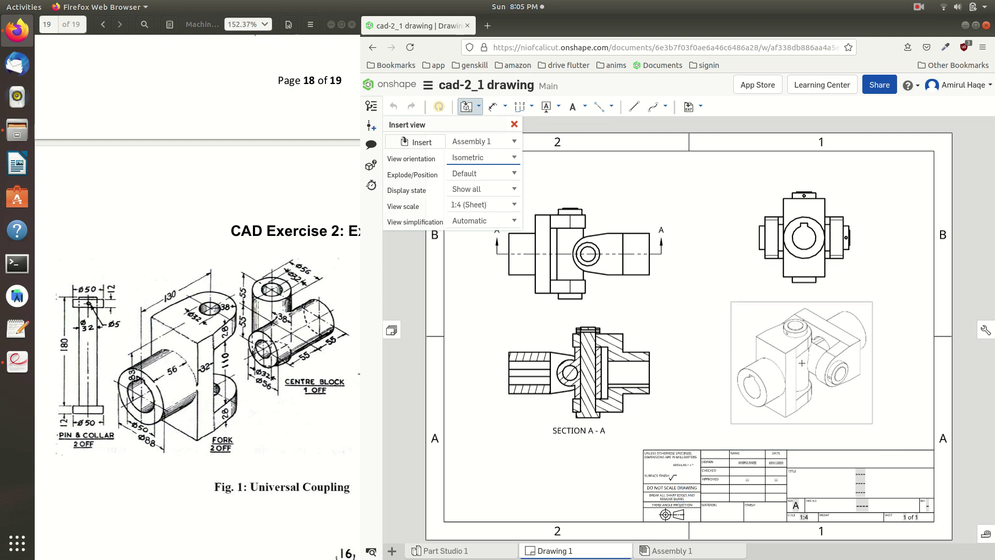
{"action": "key", "text": "Escape"}
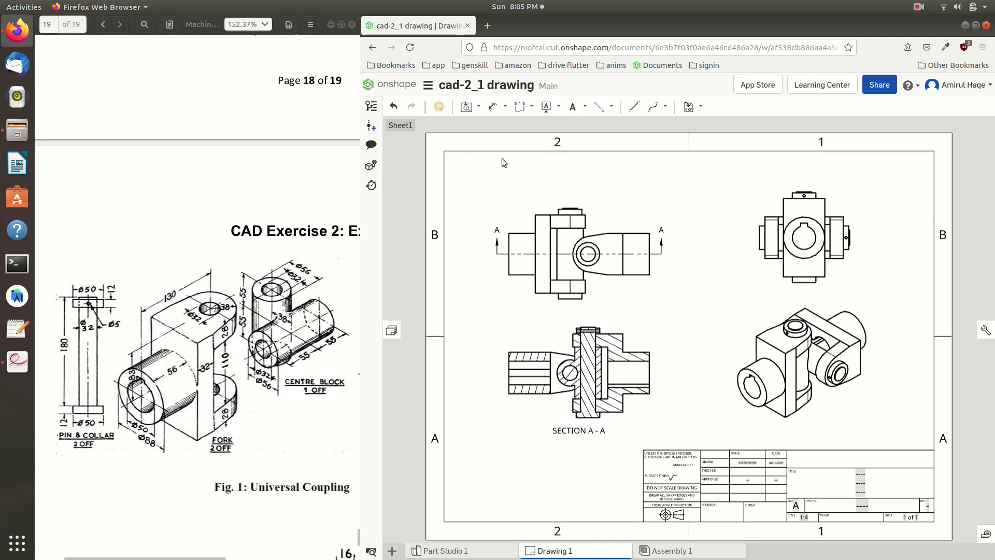
With the Dimension tool, add the 88 end height and 166 flange height, then pick the hole circle.
{"action": "left_click", "coordinate": [505, 108]}
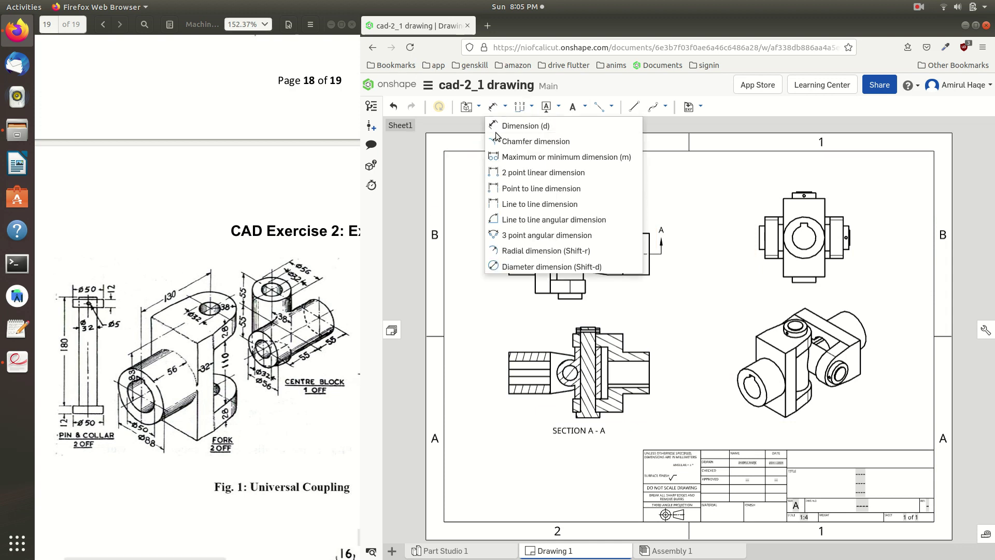
{"action": "left_click", "coordinate": [520, 130]}
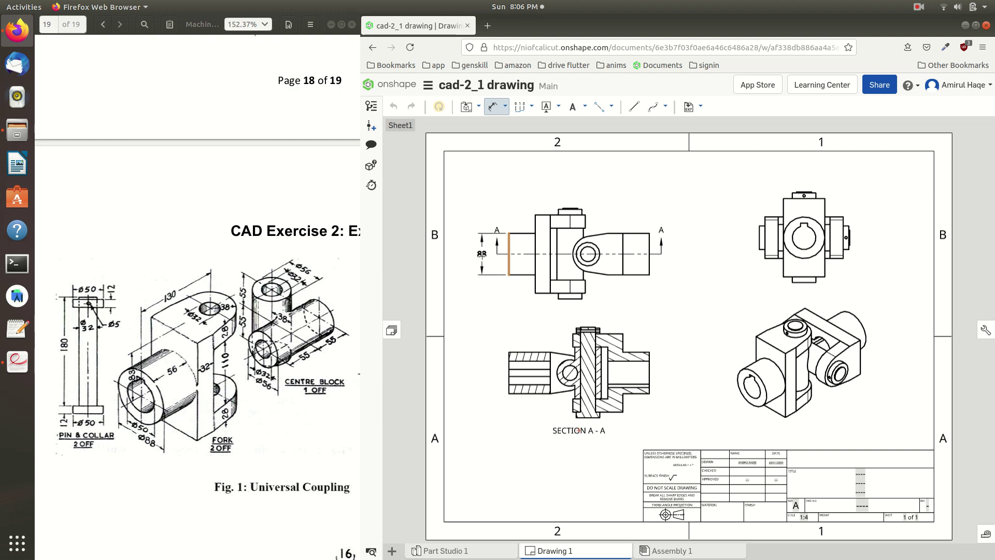
{"action": "left_click", "coordinate": [484, 225]}
{"action": "left_click", "coordinate": [542, 218]}
{"action": "left_click", "coordinate": [542, 294]}
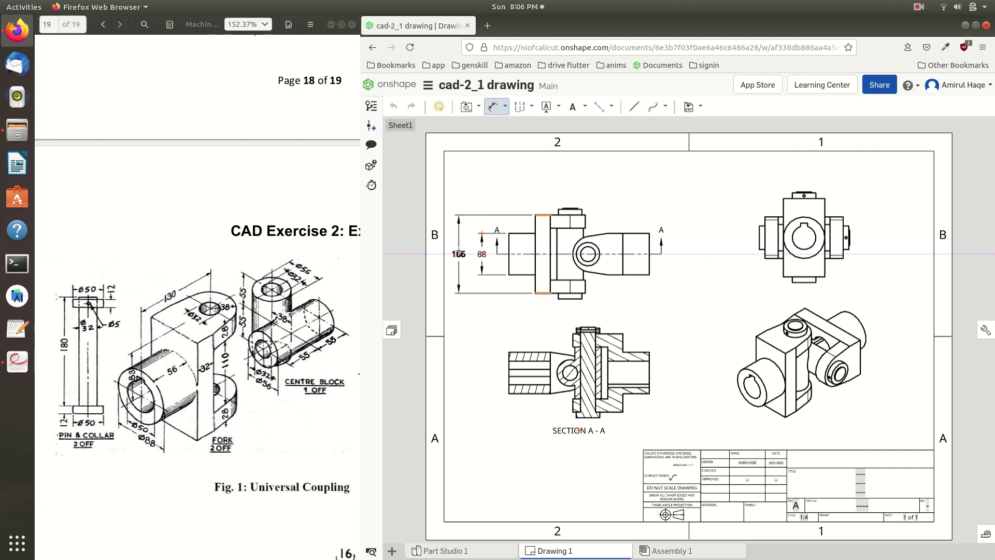
{"action": "left_click", "coordinate": [459, 253]}
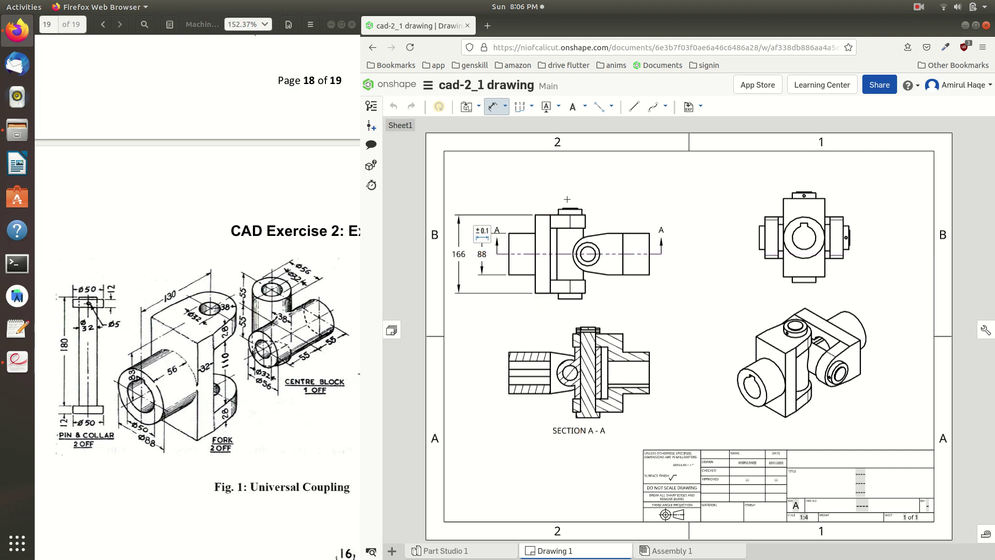
{"action": "left_click", "coordinate": [596, 247]}
Place Ø50 and Ø32 diameters on the fork hole and an R25 radius on the keyway arc.
{"action": "left_click", "coordinate": [599, 249]}
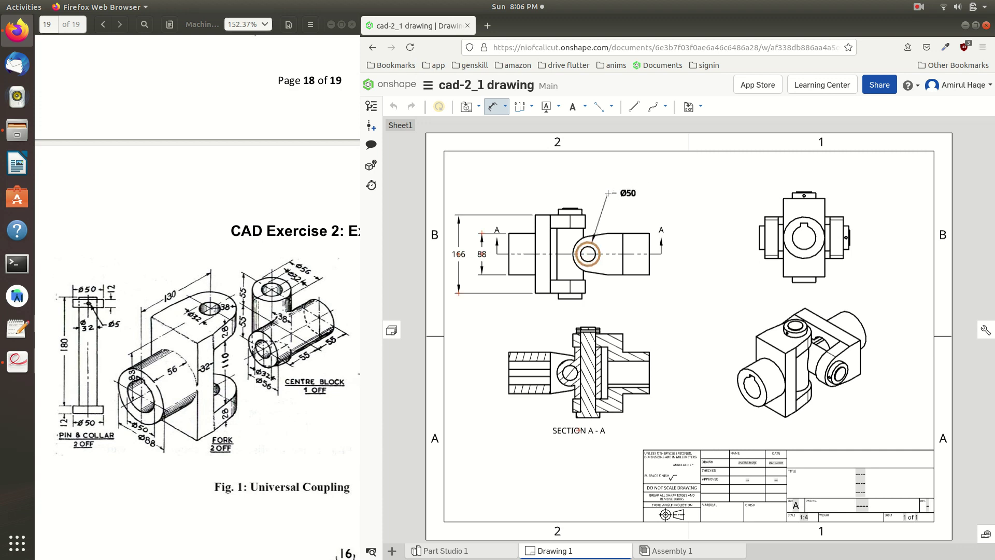
{"action": "left_click", "coordinate": [626, 192]}
{"action": "left_click", "coordinate": [593, 248]}
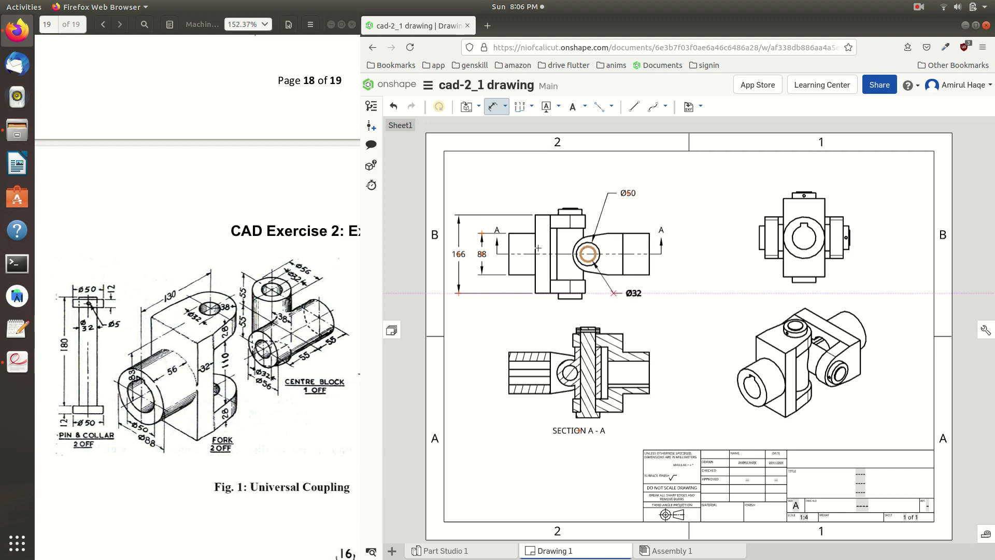
{"action": "left_click", "coordinate": [614, 293]}
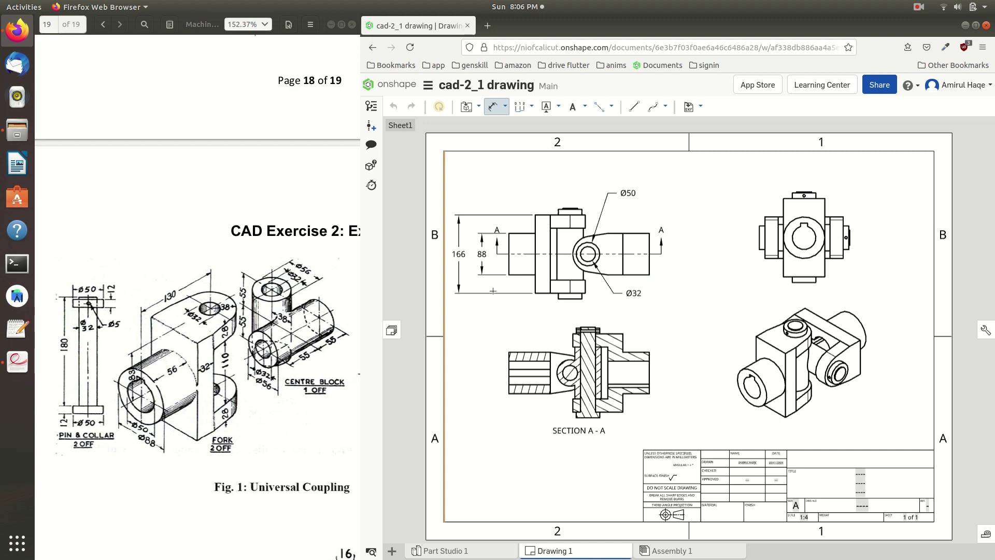
{"action": "left_click", "coordinate": [657, 277]}
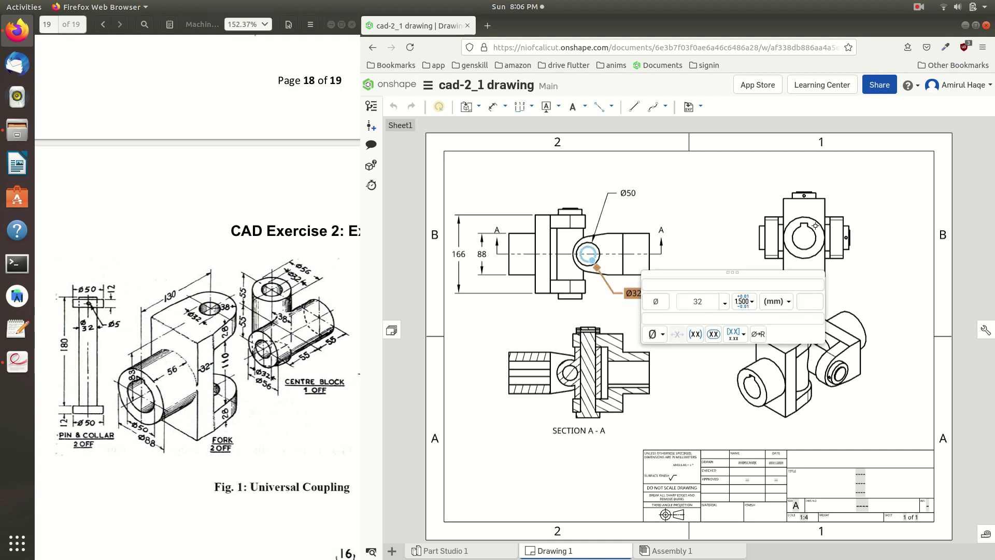
{"action": "left_click", "coordinate": [493, 107]}
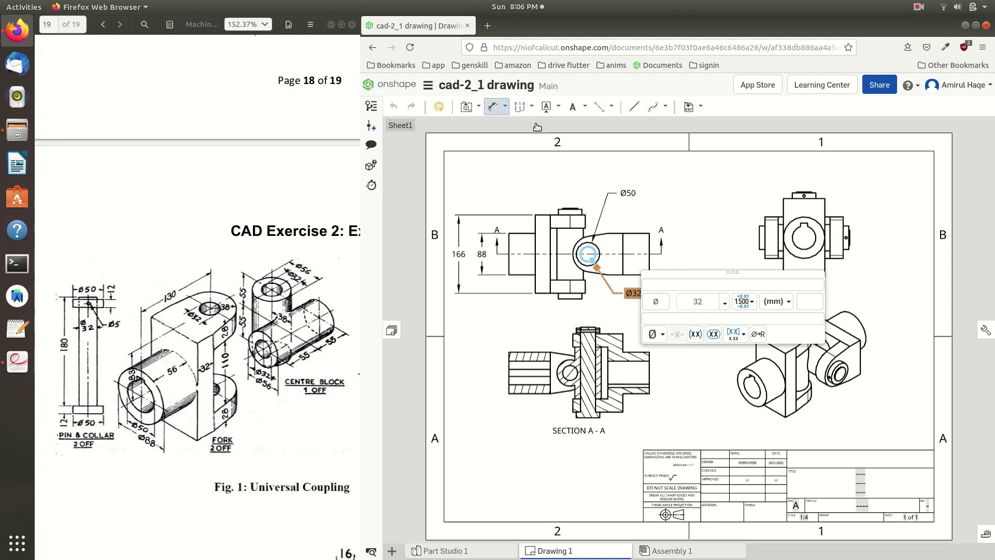
{"action": "left_click", "coordinate": [814, 237]}
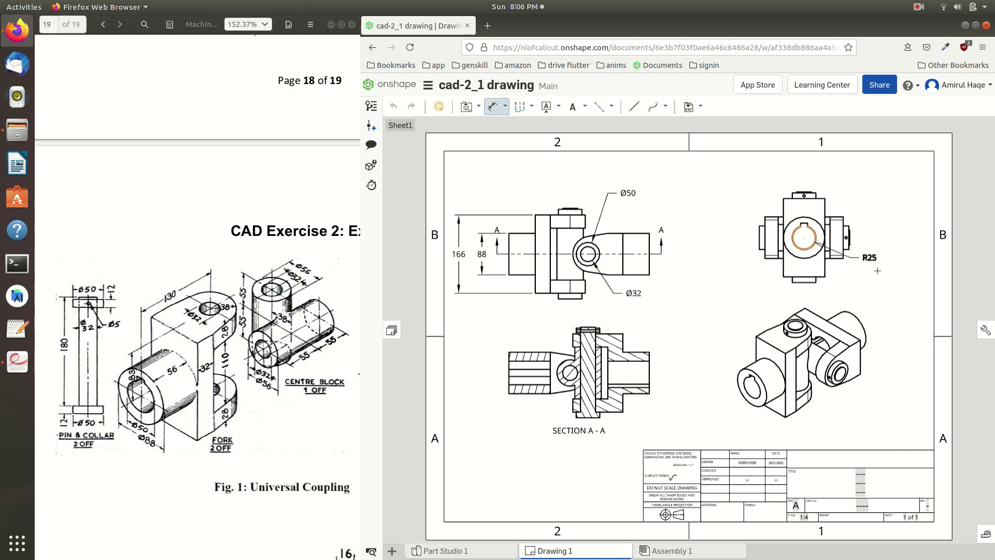
{"action": "left_click", "coordinate": [860, 280]}
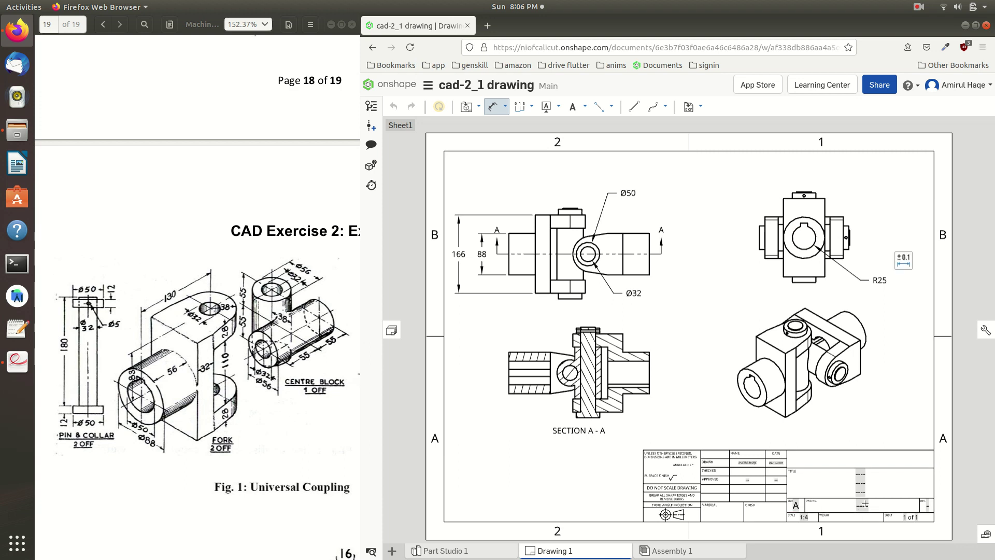
Enter UNIVERSAL COUPLING in the title block's Title field.
{"action": "scroll", "coordinate": [885, 499], "scroll_direction": "up", "scroll_amount": 3}
{"action": "scroll", "coordinate": [868, 503], "scroll_direction": "up", "scroll_amount": 2}
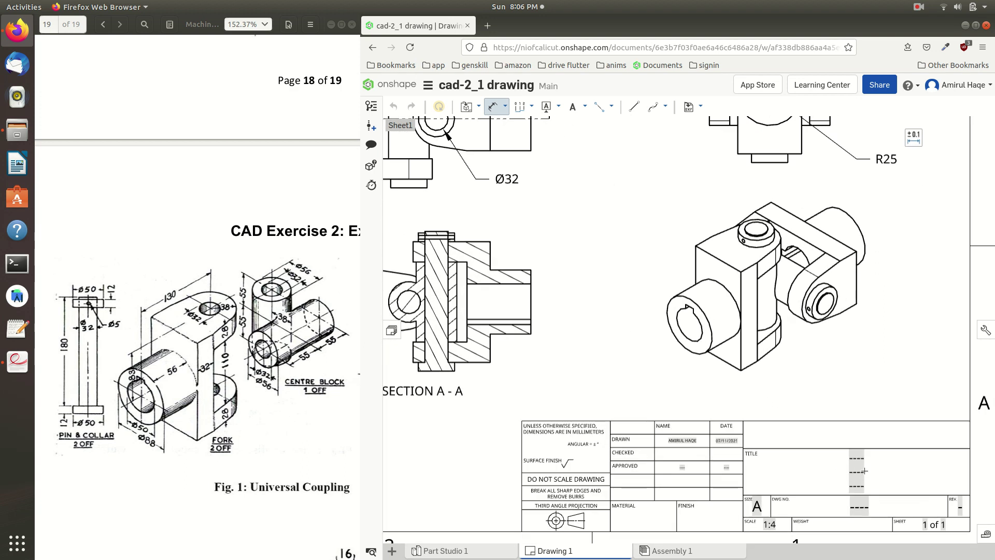
{"action": "key", "text": "Escape"}
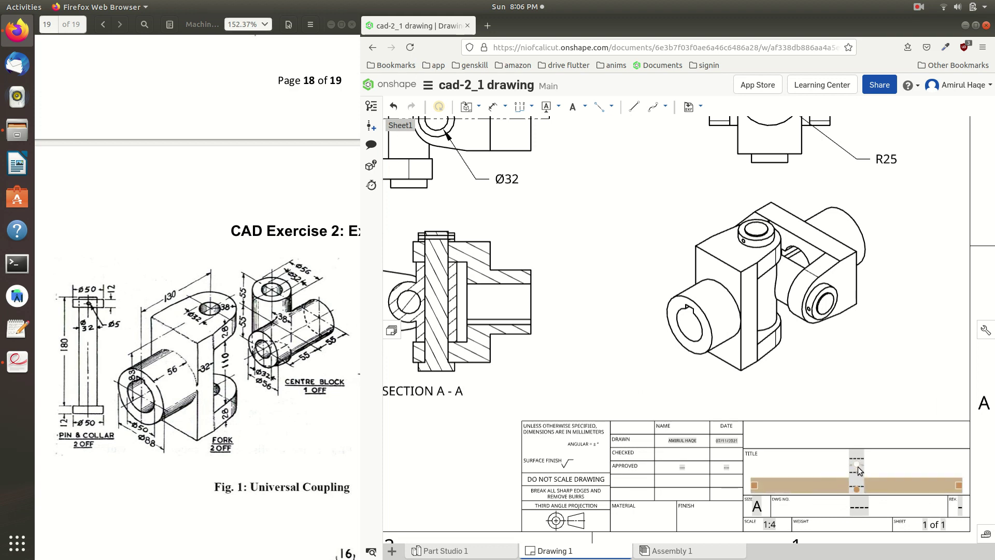
{"action": "double_click", "coordinate": [856, 473]}
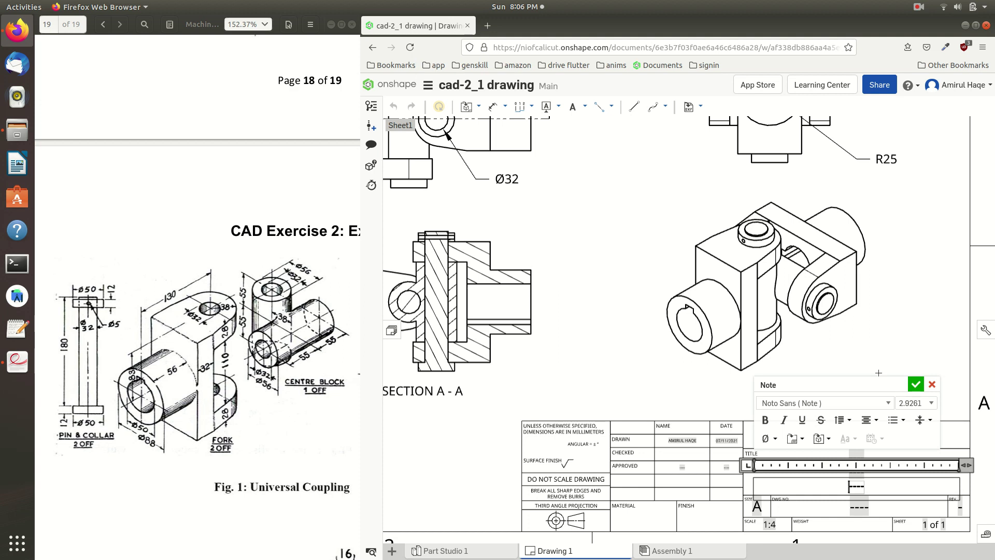
{"action": "type", "text": "a"}
{"action": "key", "text": "BackSpace"}
{"action": "type", "text": "UNIVERR"}
{"action": "key", "text": "BackSpace"}
{"action": "type", "text": "SAL "}
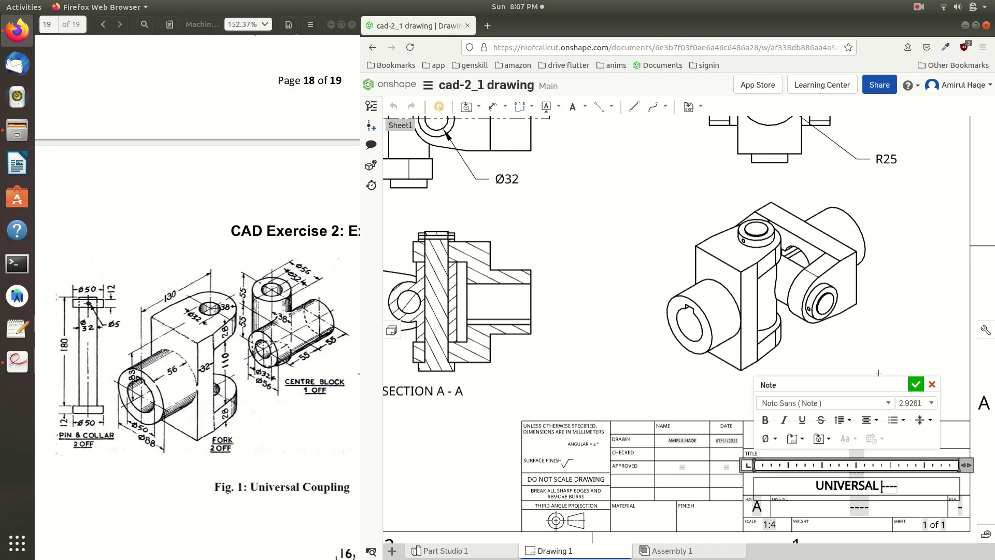
{"action": "type", "text": "COUPLING"}
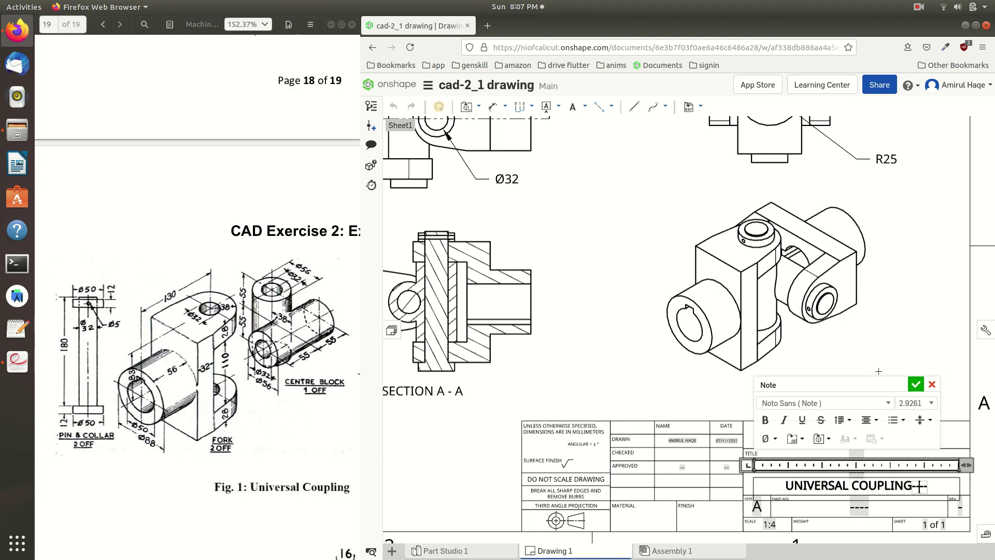
{"action": "left_click", "coordinate": [915, 384]}
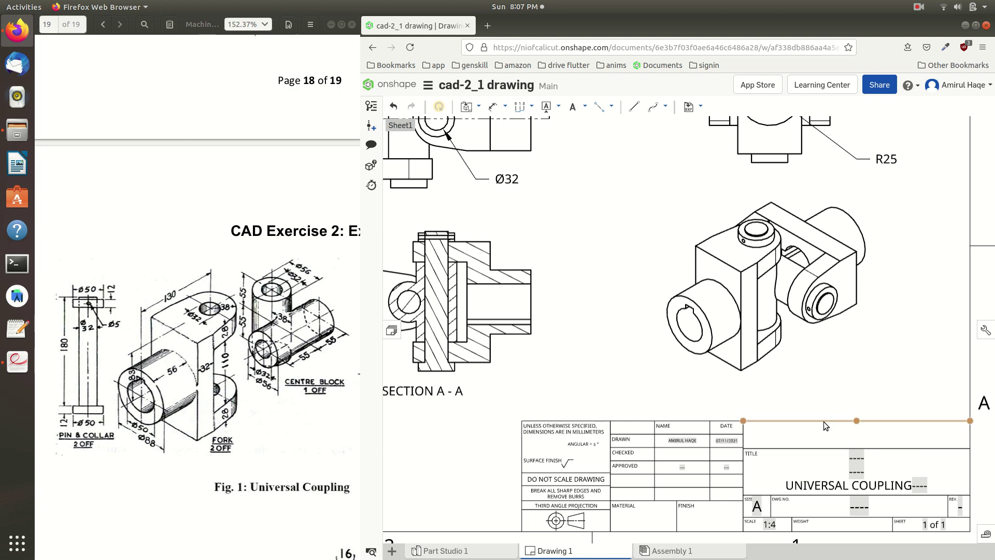
Set the title block's drawing number (DWG NO) to 01.
{"action": "double_click", "coordinate": [857, 503]}
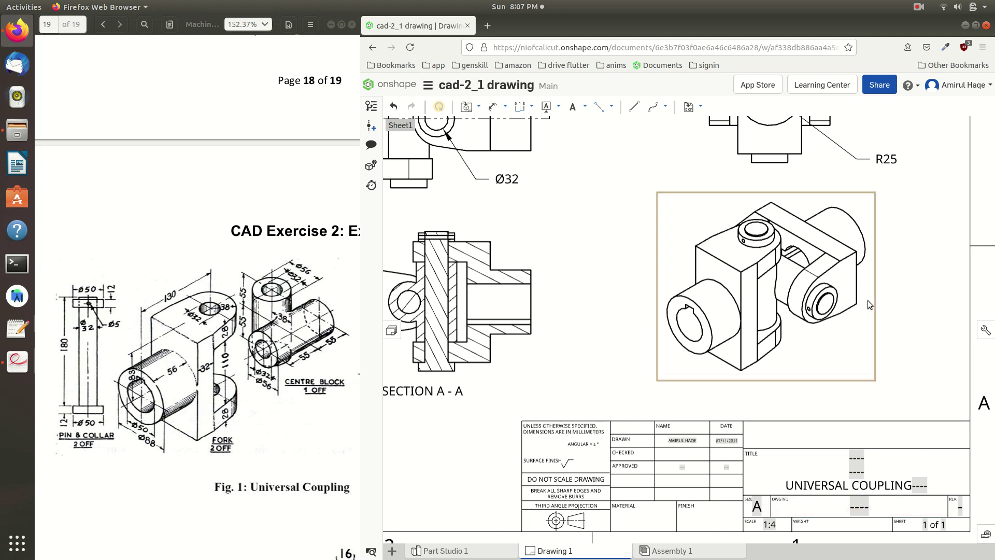
{"action": "type", "text": "01"}
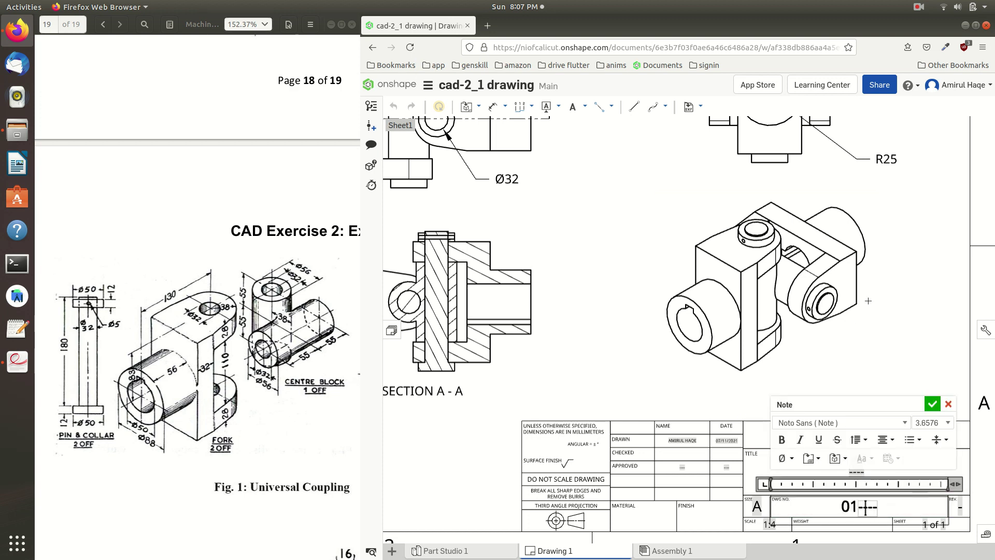
{"action": "left_click", "coordinate": [932, 403]}
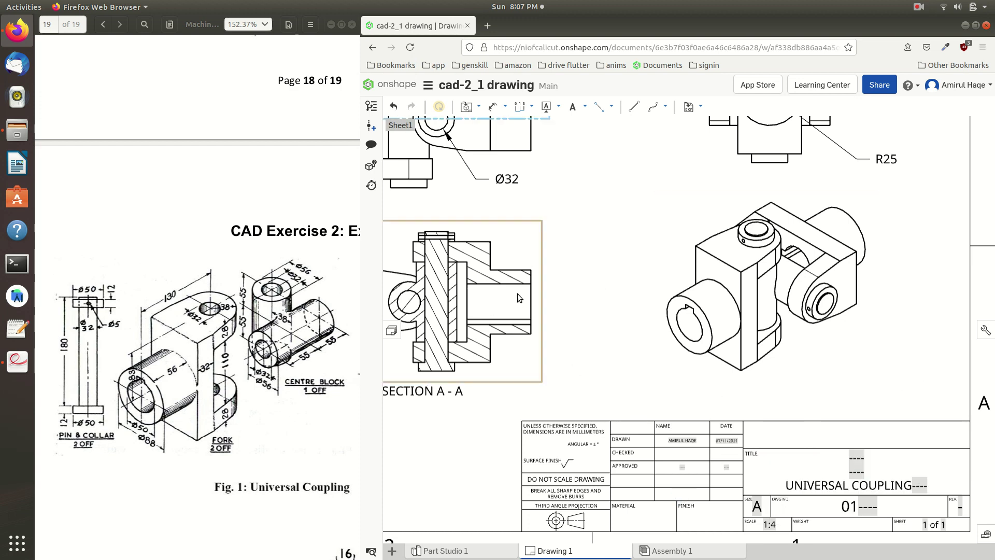
{"action": "scroll", "coordinate": [709, 291], "scroll_direction": "down", "scroll_amount": 5}
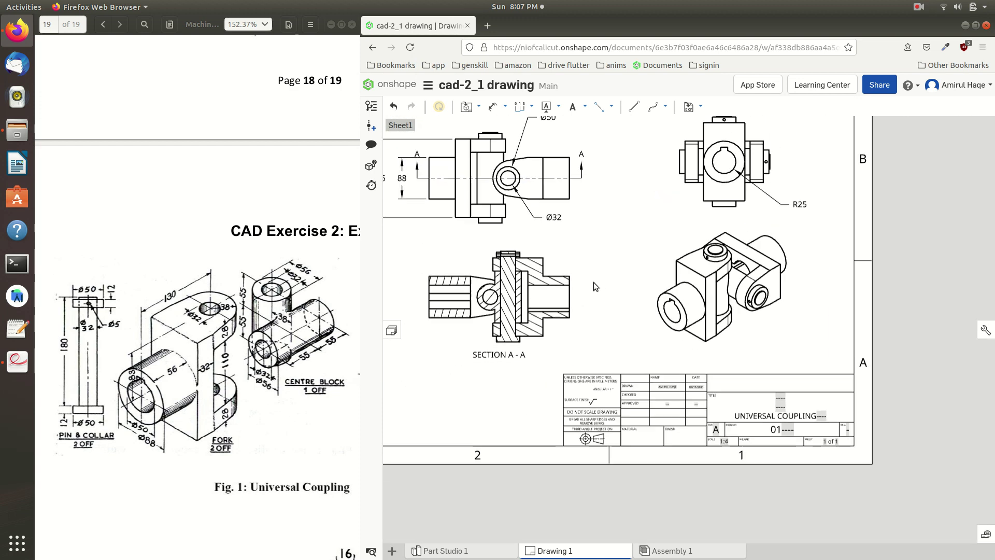